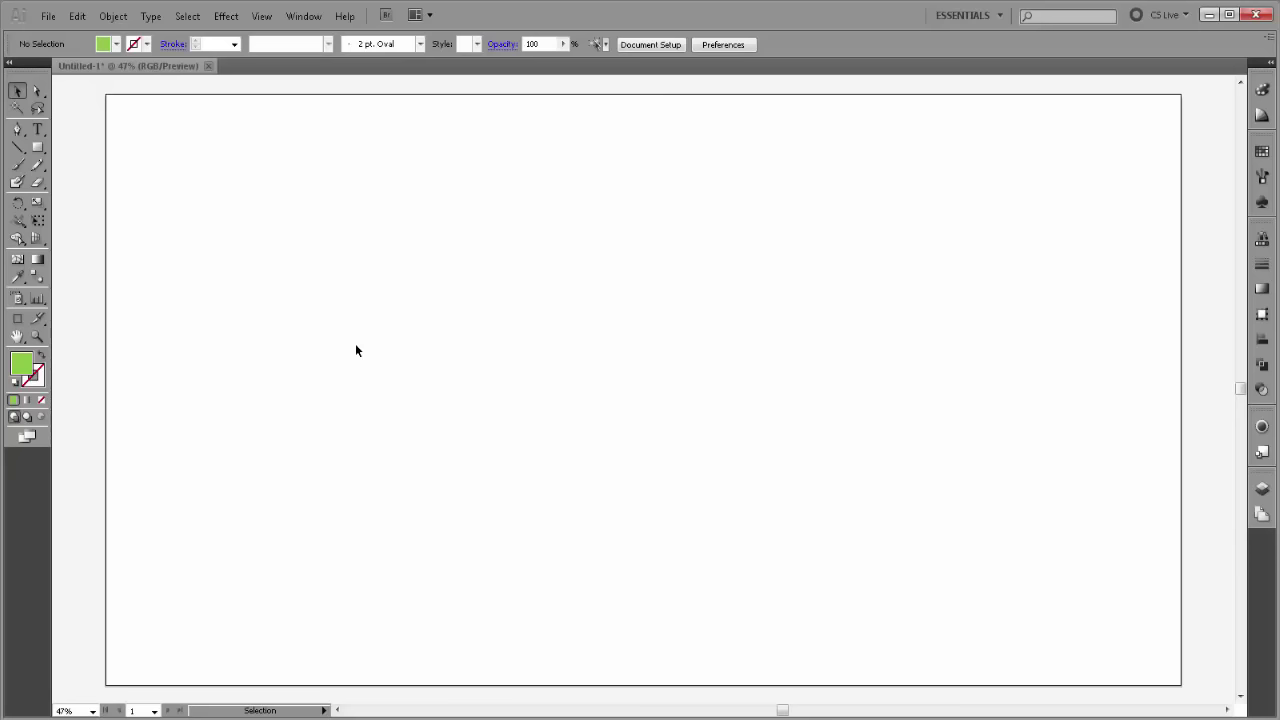
Step: Draw a closed S-curved leaf path with the Pen tool near the artboard's top centre
{"action": "left_click", "coordinate": [17, 129]}
{"action": "mouse_move", "coordinate": [637, 227]}
{"action": "left_mouse_down"}
{"action": "mouse_move", "coordinate": [637, 297]}
{"action": "mouse_move", "coordinate": [610, 318]}
{"action": "left_mouse_up"}
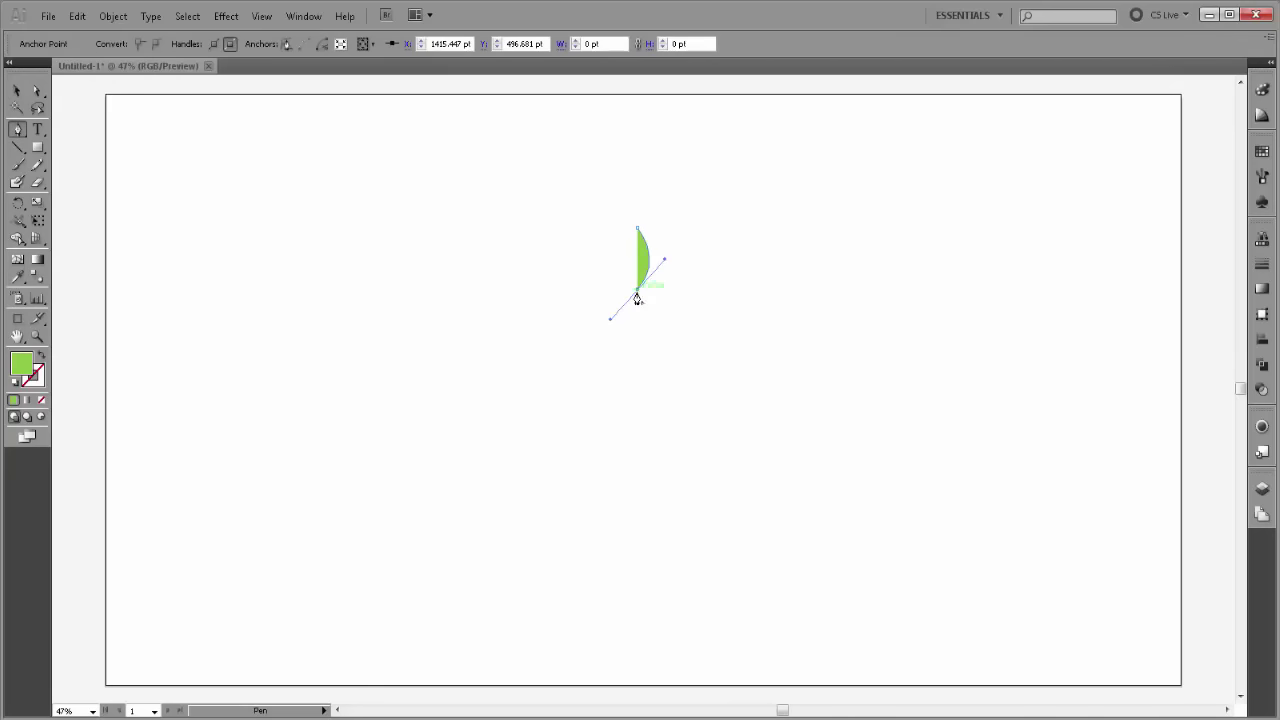
{"action": "left_click", "coordinate": [637, 290]}
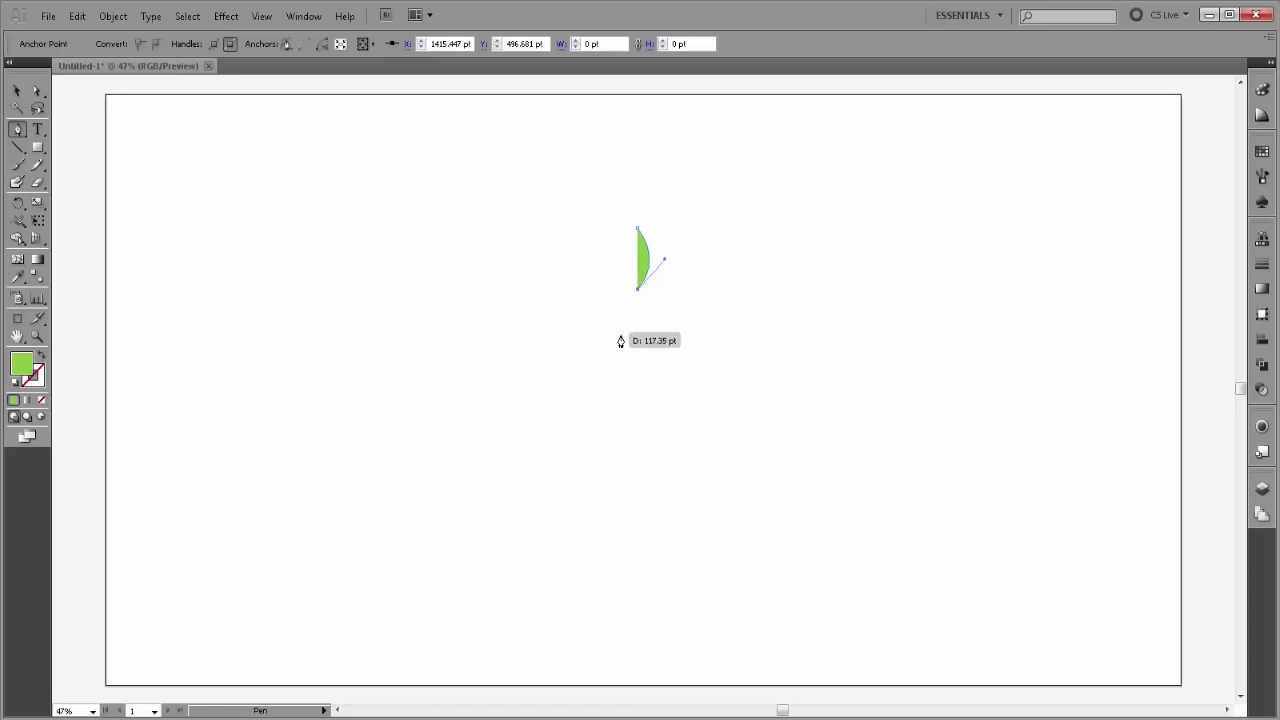
{"action": "left_click_drag", "start_coordinate": [617, 336], "coordinate": [627, 352]}
{"action": "left_click_drag", "start_coordinate": [631, 348], "coordinate": [631, 348]}
{"action": "left_click", "coordinate": [619, 339]}
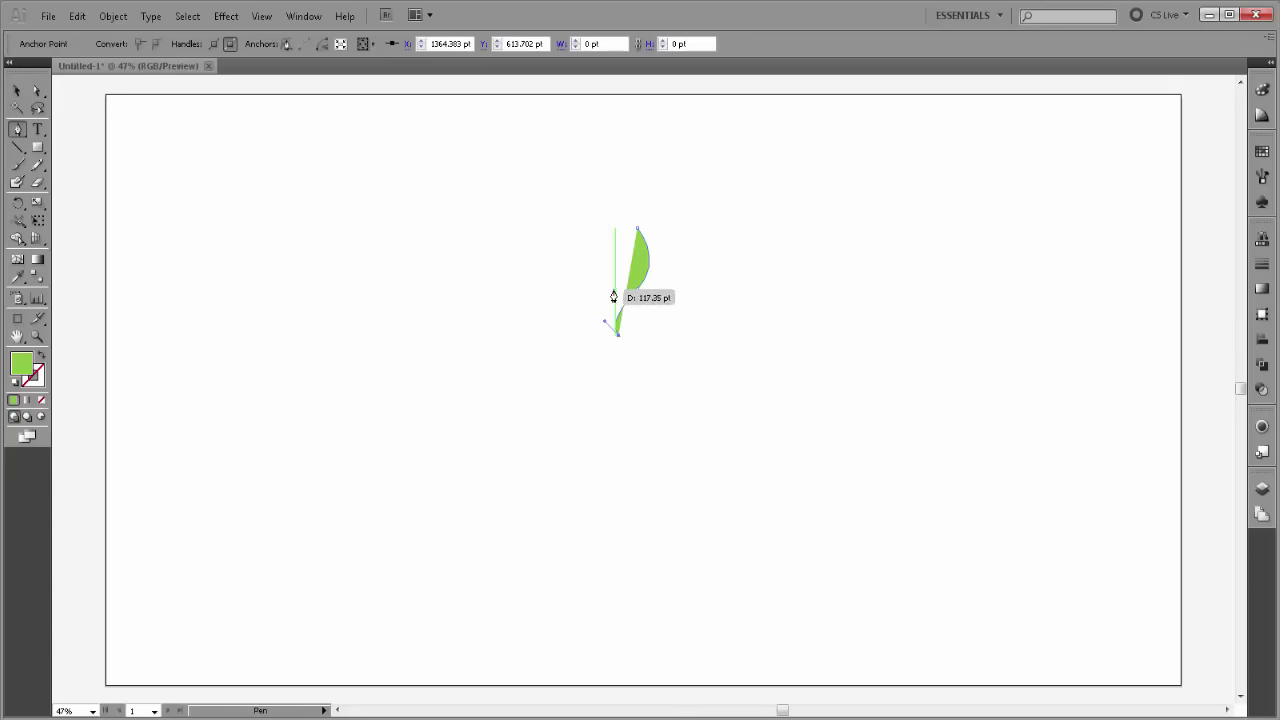
{"action": "left_click_drag", "start_coordinate": [614, 289], "coordinate": [636, 276]}
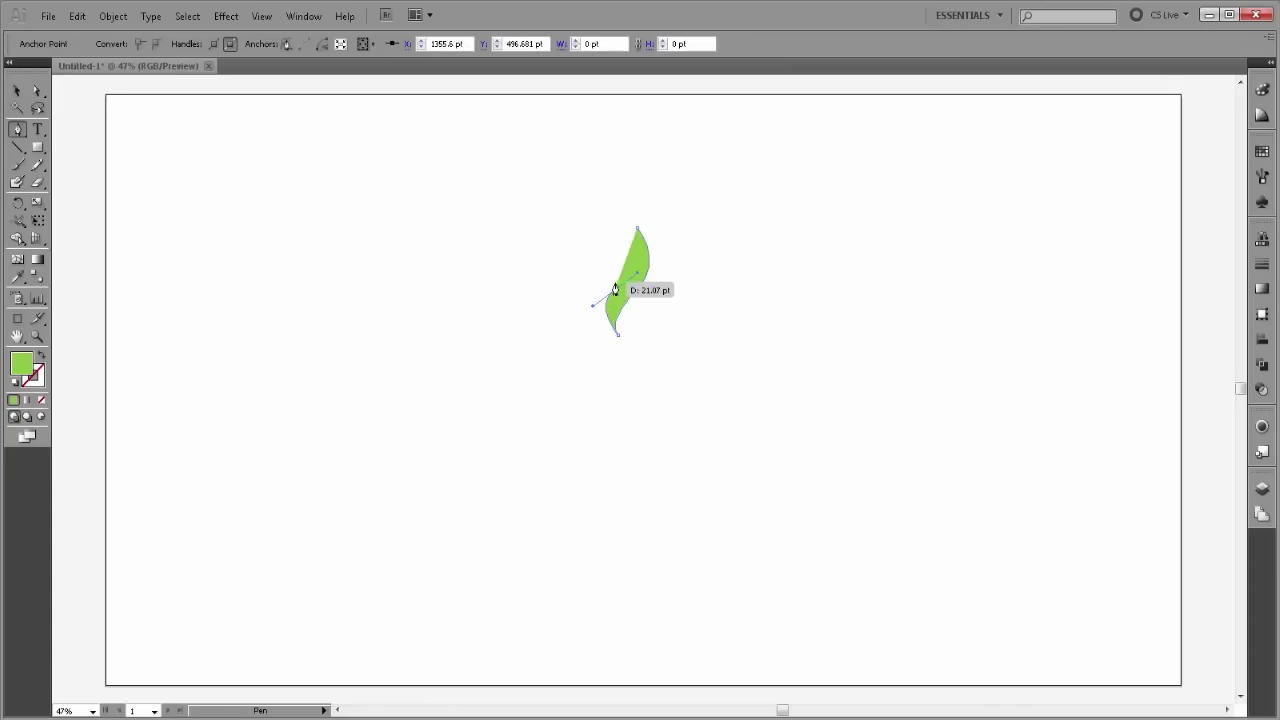
{"action": "left_click_drag", "start_coordinate": [636, 232], "coordinate": [663, 259]}
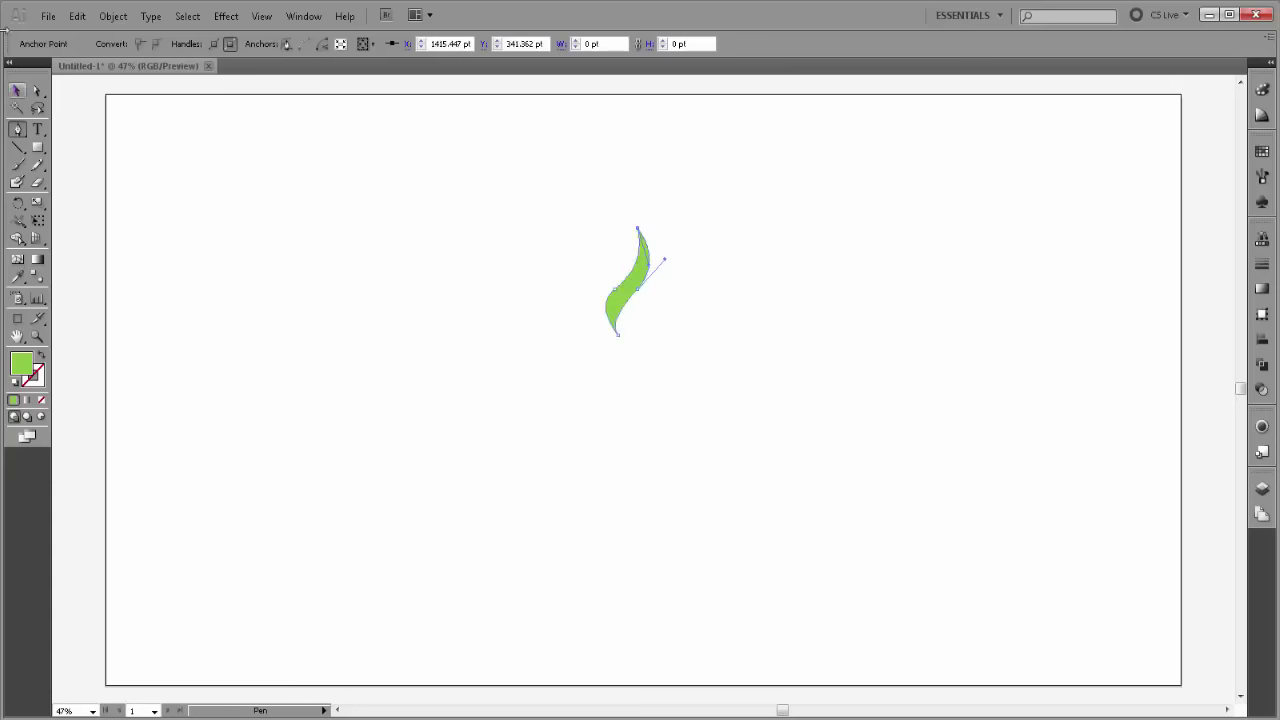
{"action": "left_click", "coordinate": [19, 93]}
{"action": "left_click", "coordinate": [280, 264]}
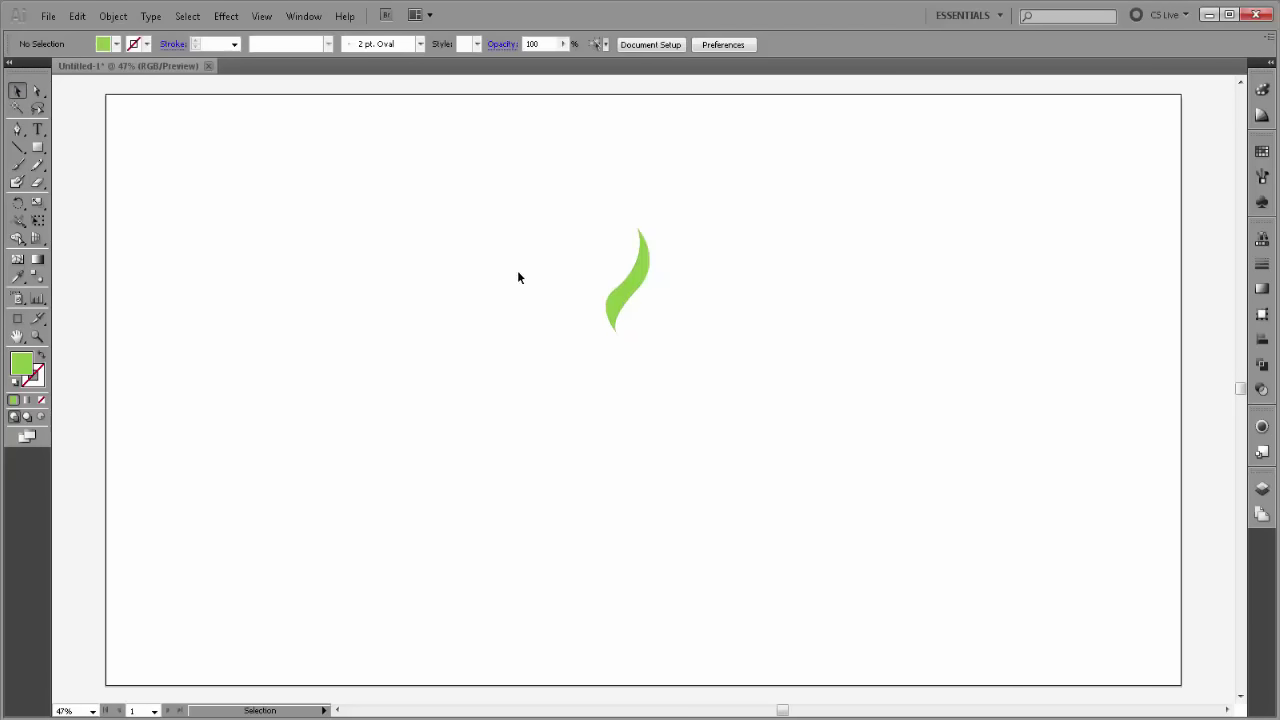
Step: Drag the middle anchor's handle to narrow the leaf to 114.377 × 272.34 pt, then reselect it
{"action": "left_click", "coordinate": [616, 300]}
{"action": "left_click", "coordinate": [39, 95]}
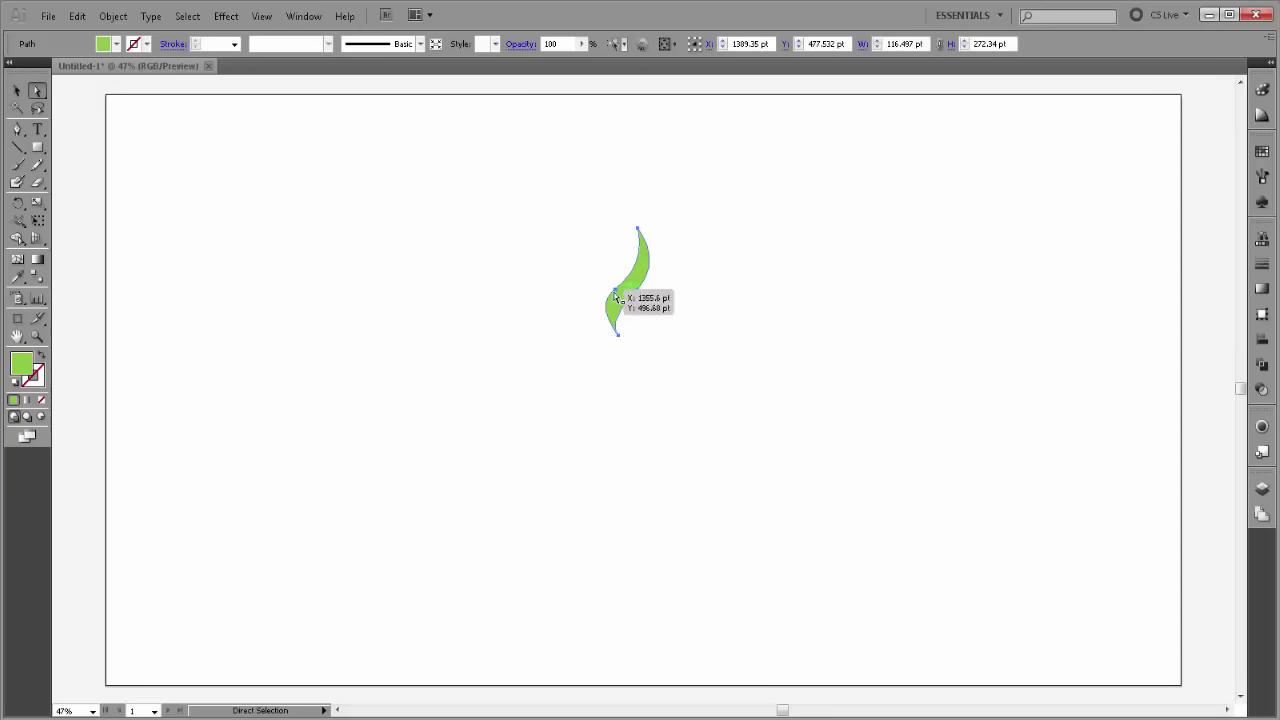
{"action": "left_click", "coordinate": [615, 294]}
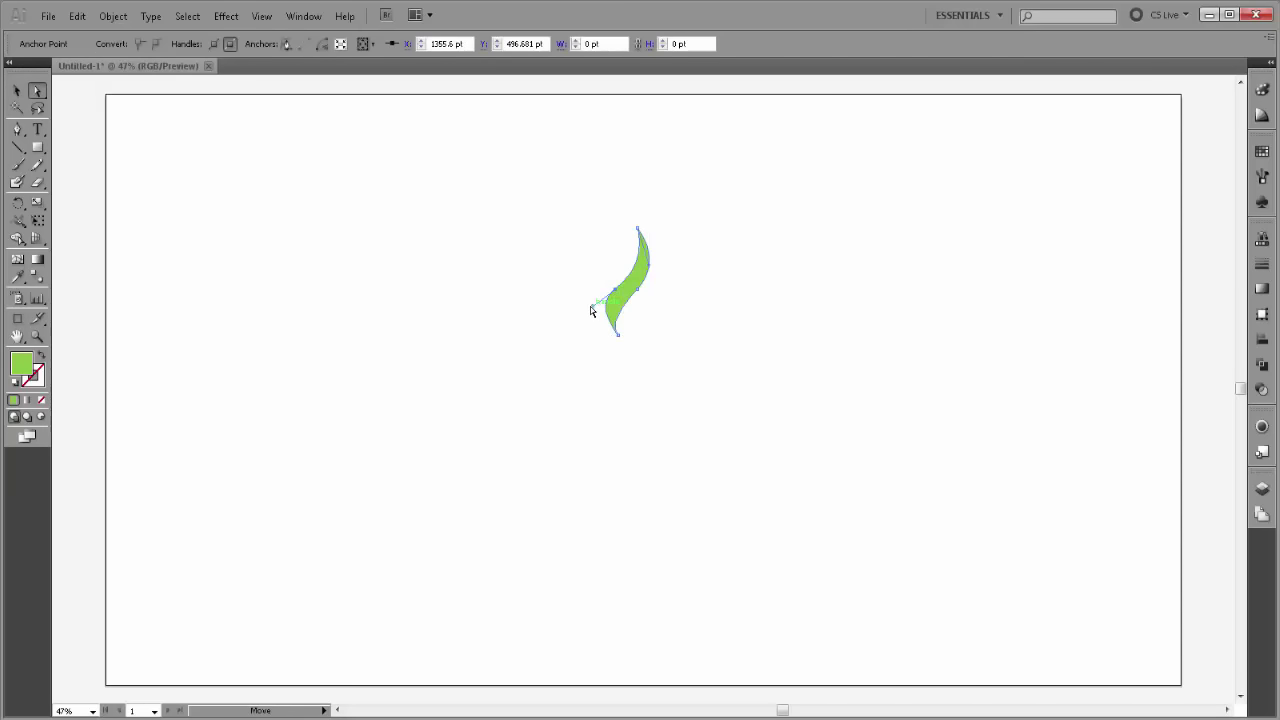
{"action": "left_click_drag", "start_coordinate": [592, 305], "coordinate": [594, 309]}
{"action": "left_click", "coordinate": [17, 90]}
{"action": "left_click", "coordinate": [559, 289]}
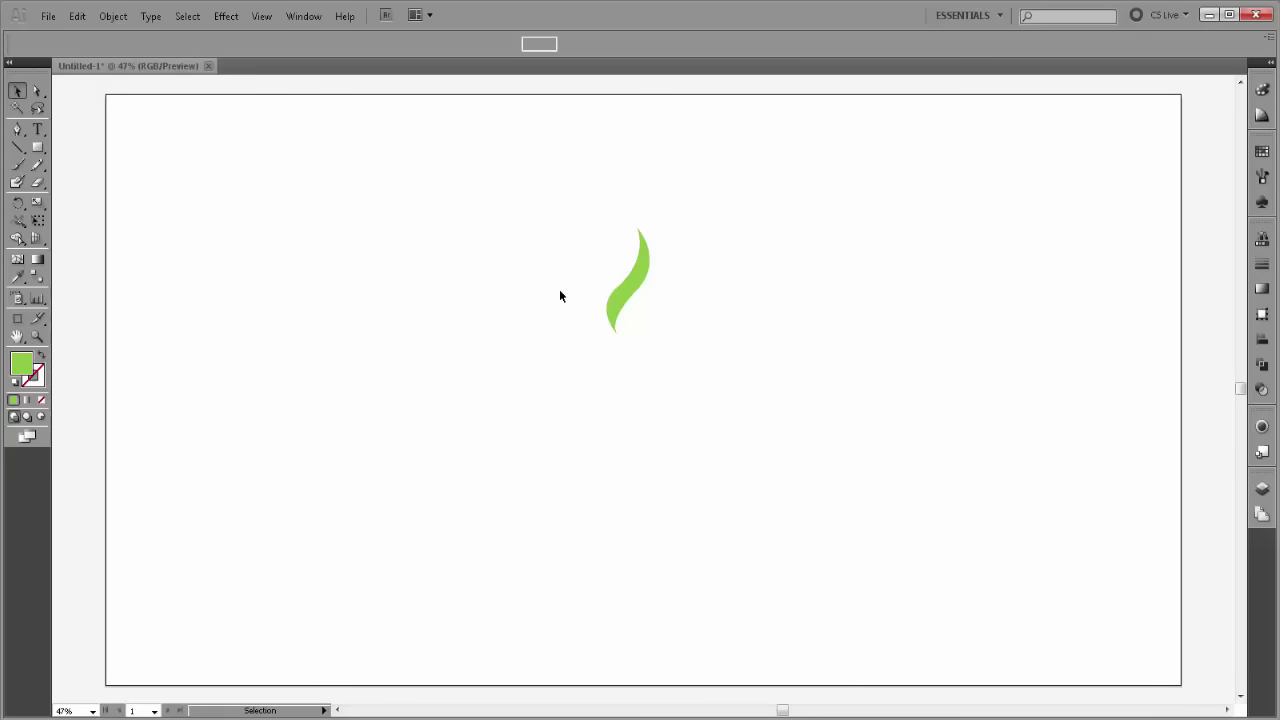
{"action": "left_click", "coordinate": [616, 295]}
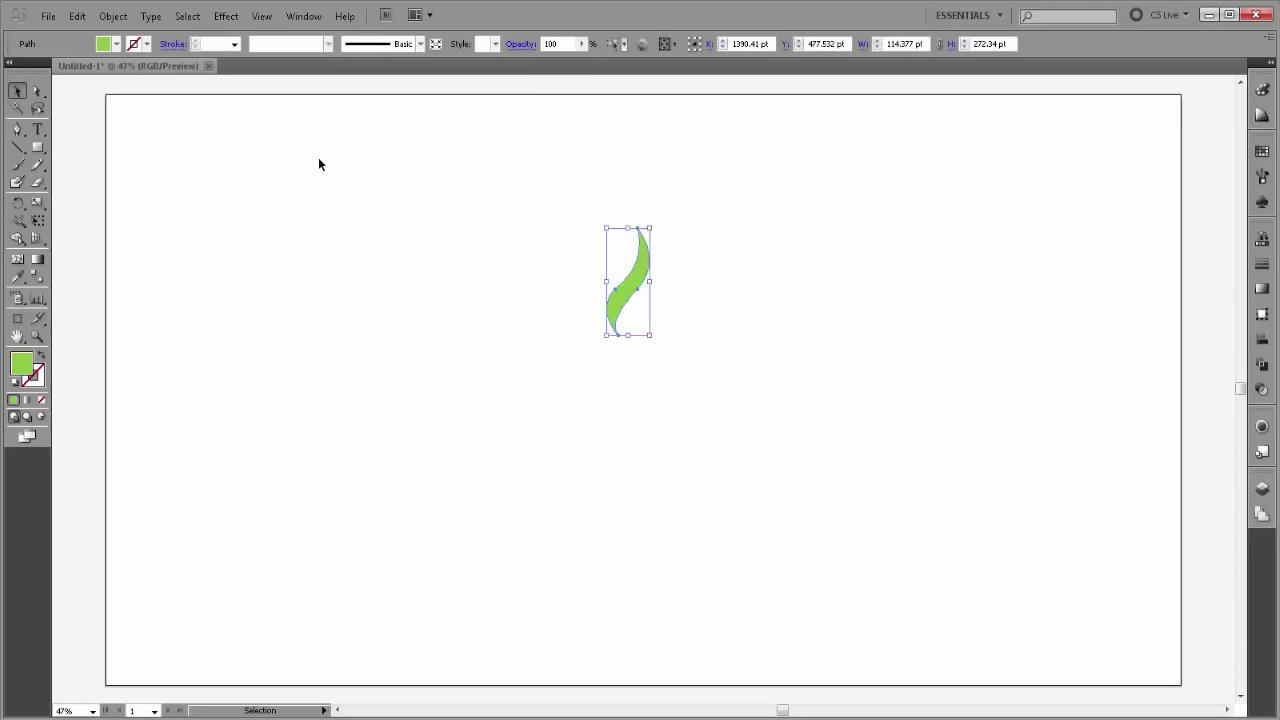
Step: Copy the leaf, paste it in front, and scale the copy to 71.143 × 169.396 pt
{"action": "left_click", "coordinate": [76, 16]}
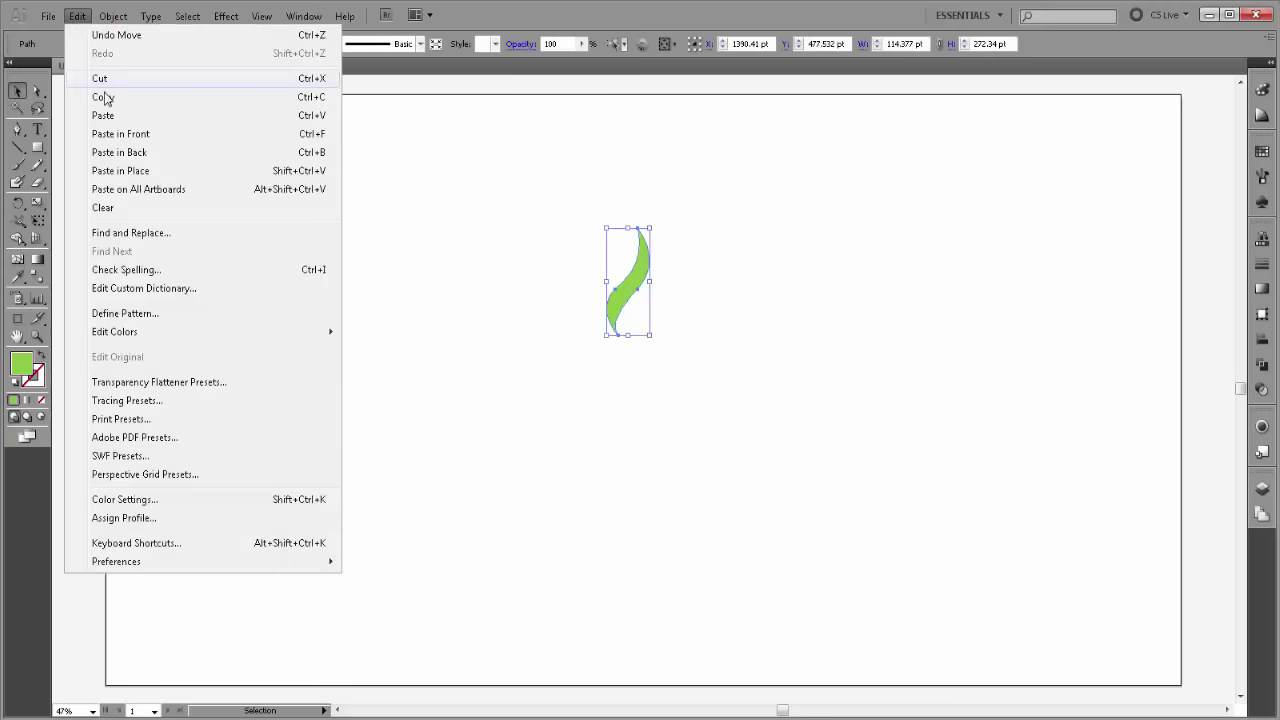
{"action": "left_click", "coordinate": [108, 96]}
{"action": "left_click", "coordinate": [76, 16]}
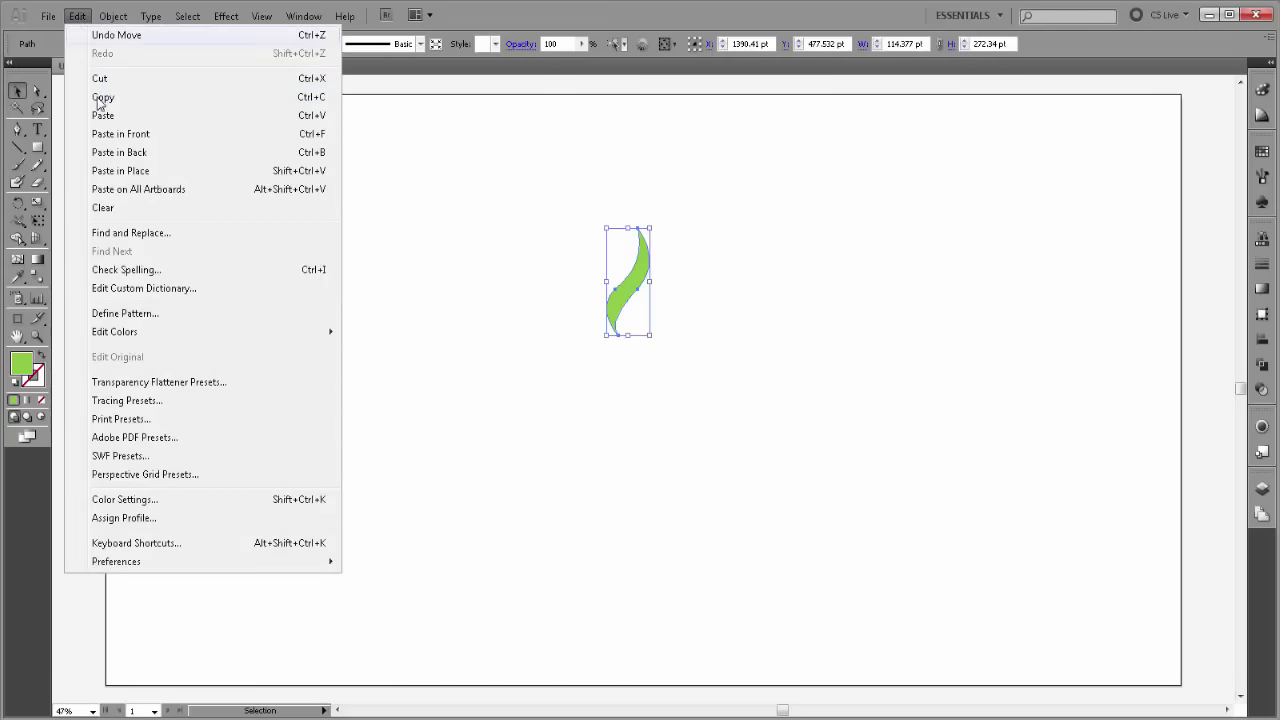
{"action": "left_click", "coordinate": [112, 134]}
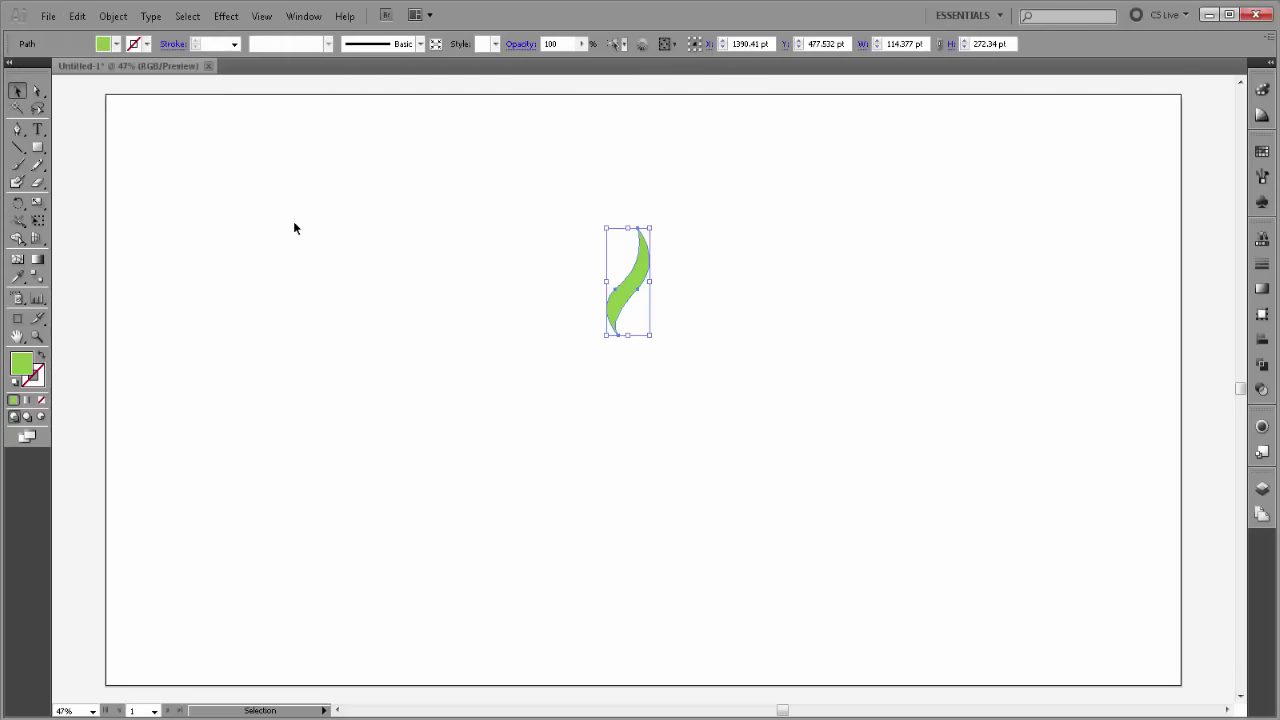
{"action": "left_click_drag", "start_coordinate": [651, 338], "coordinate": [641, 331]}
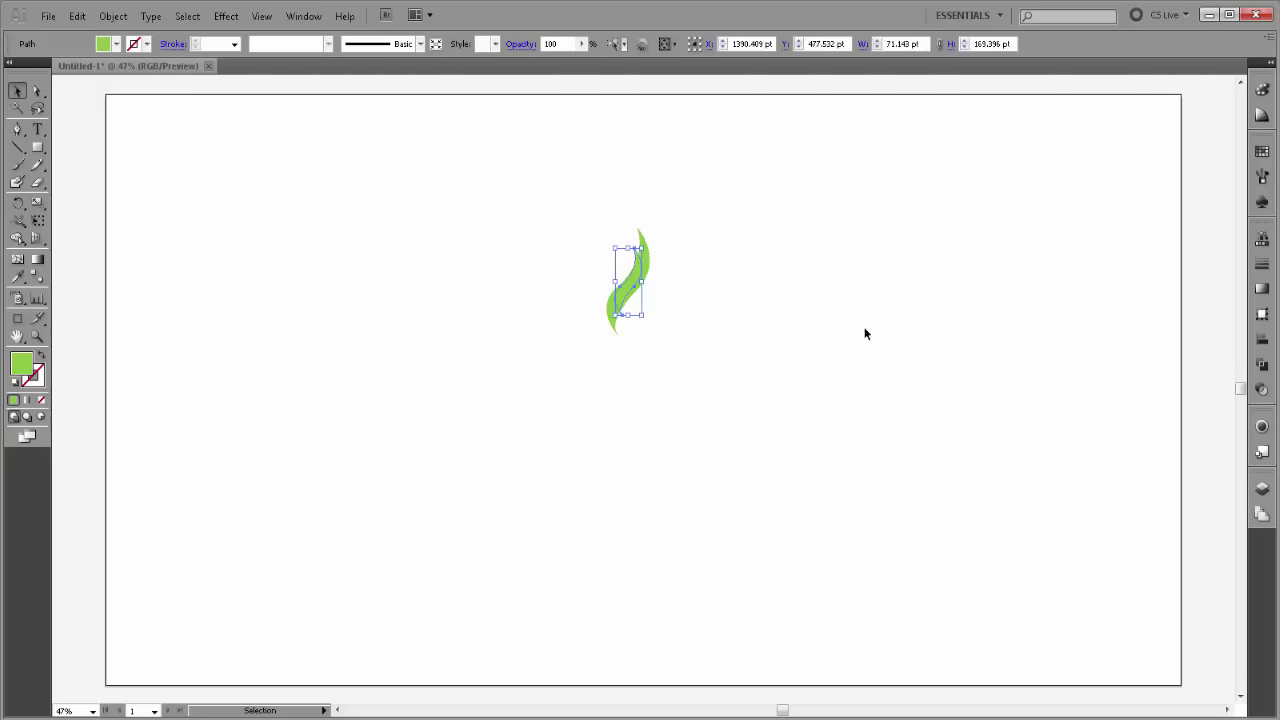
Step: Fill the copy with a pale-to-C50 Y100 green gradient, midpoint 13%, and tilt it slightly
{"action": "left_click", "coordinate": [1262, 288]}
{"action": "left_click", "coordinate": [1213, 311]}
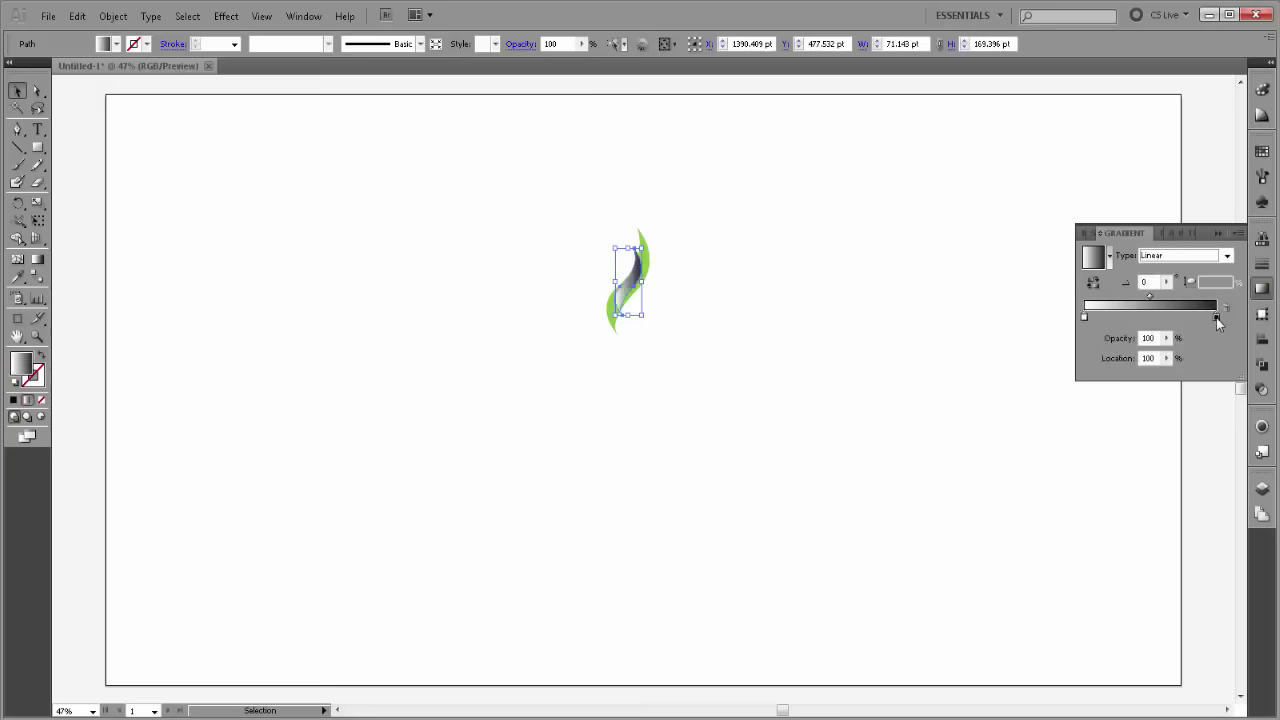
{"action": "double_click", "coordinate": [1216, 316]}
{"action": "left_click", "coordinate": [1108, 365]}
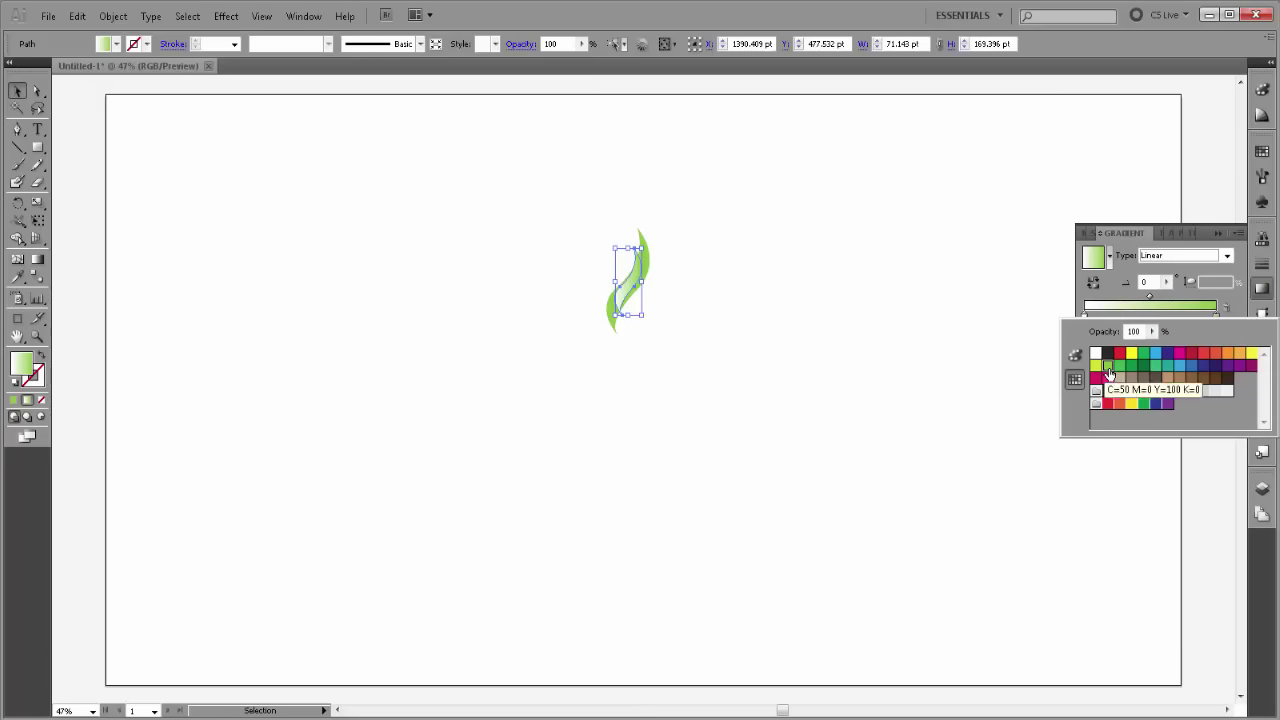
{"action": "left_click", "coordinate": [1029, 325]}
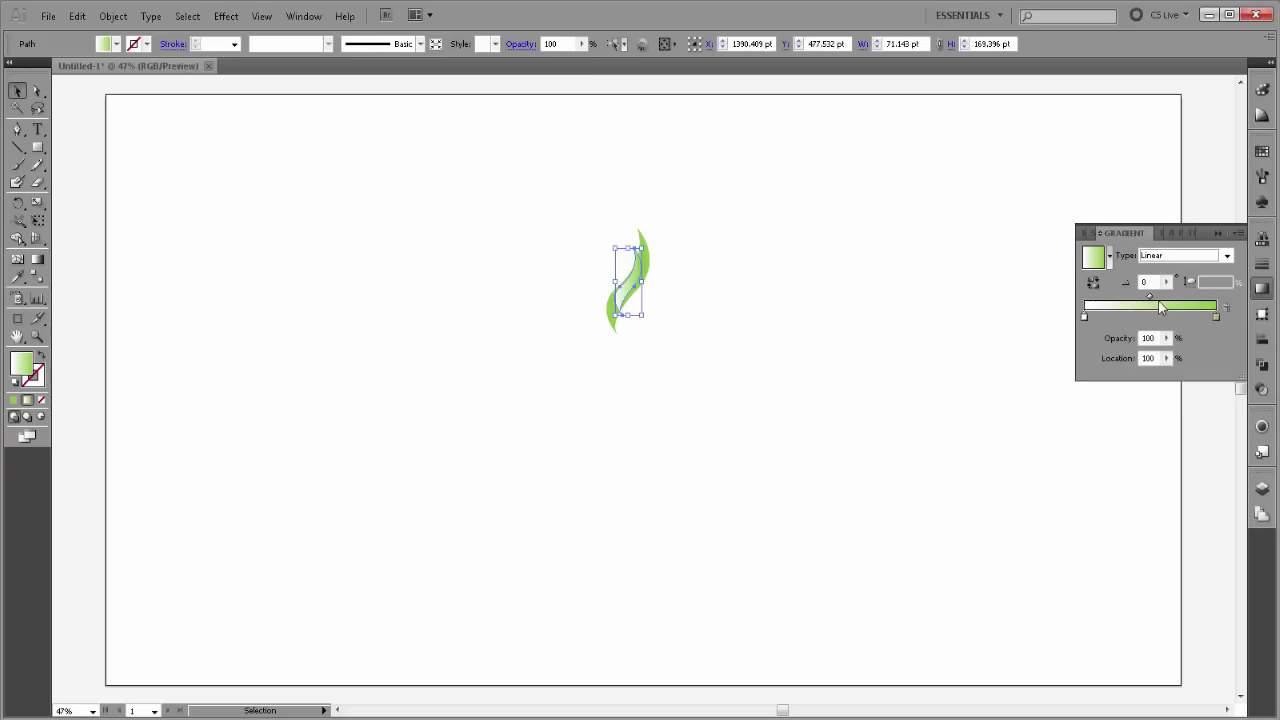
{"action": "left_click_drag", "start_coordinate": [1149, 296], "coordinate": [1100, 296]}
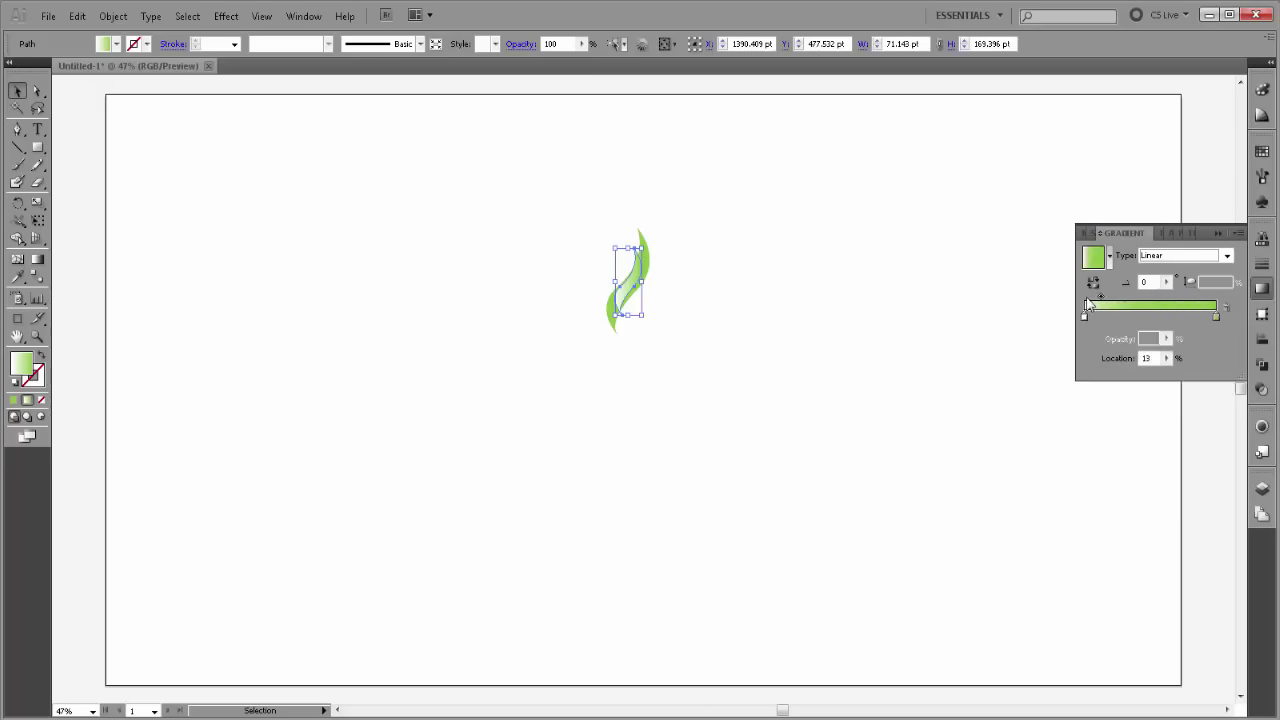
{"action": "left_click", "coordinate": [1218, 233]}
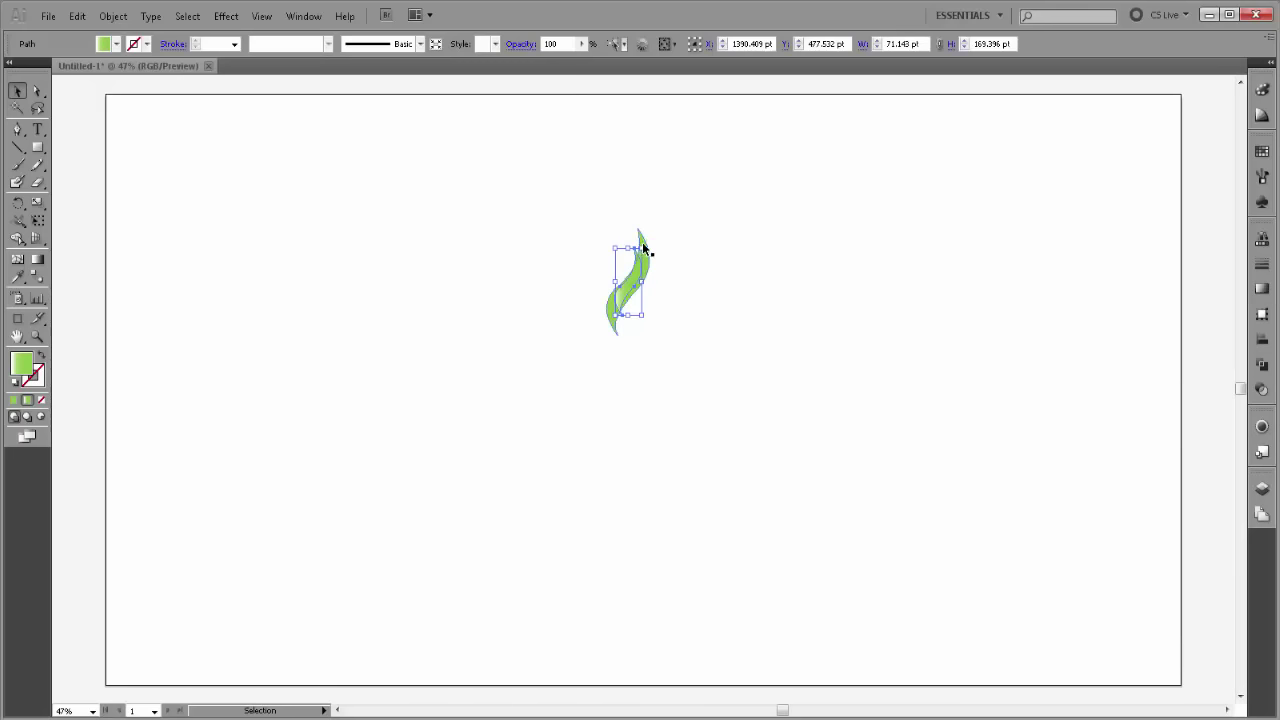
{"action": "left_click_drag", "start_coordinate": [643, 247], "coordinate": [645, 252]}
{"action": "left_click", "coordinate": [723, 268]}
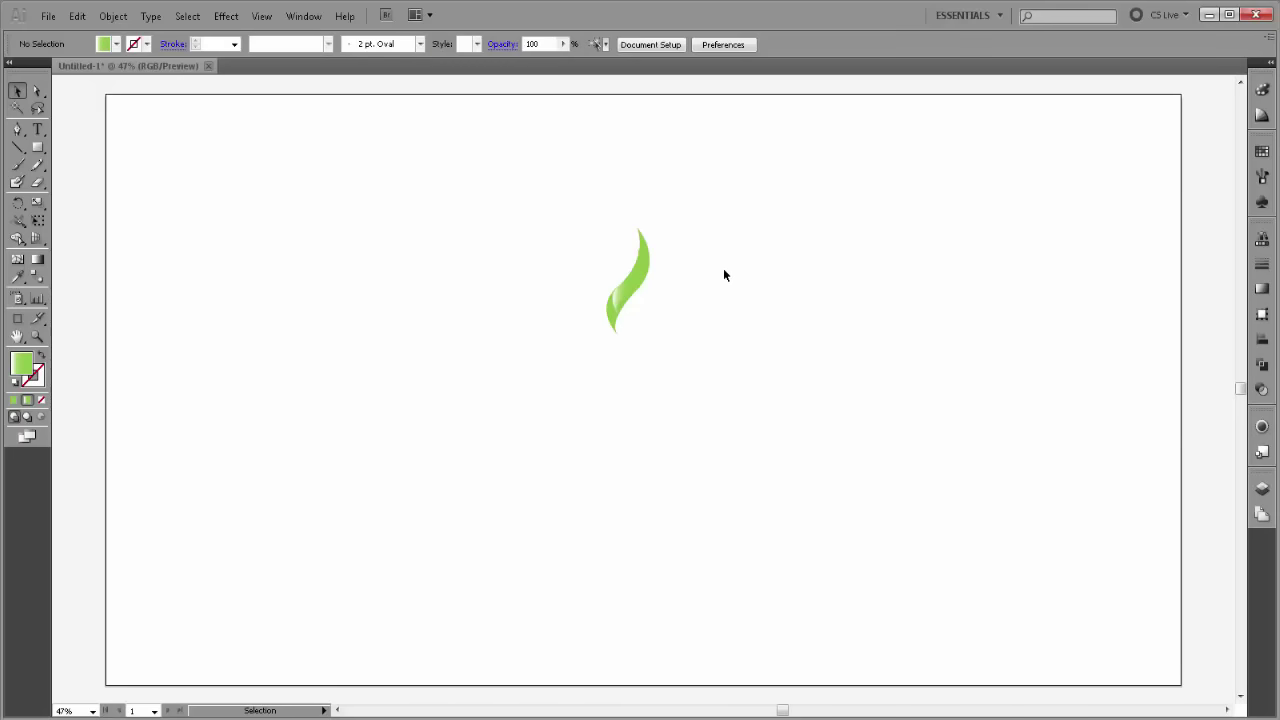
Step: Rotate the highlight further clockwise to 90.559 × 256.902 pt, then select both leaf shapes
{"action": "key", "text": "ctrl+f"}
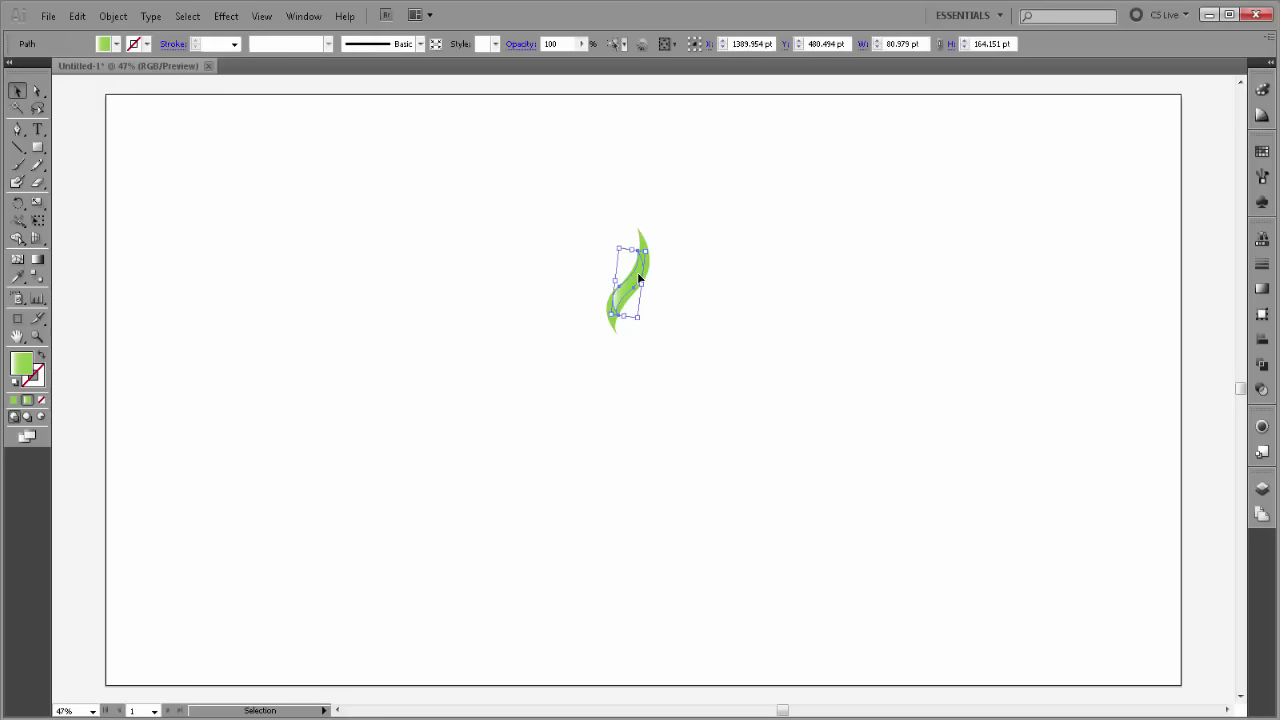
{"action": "left_click", "coordinate": [664, 310]}
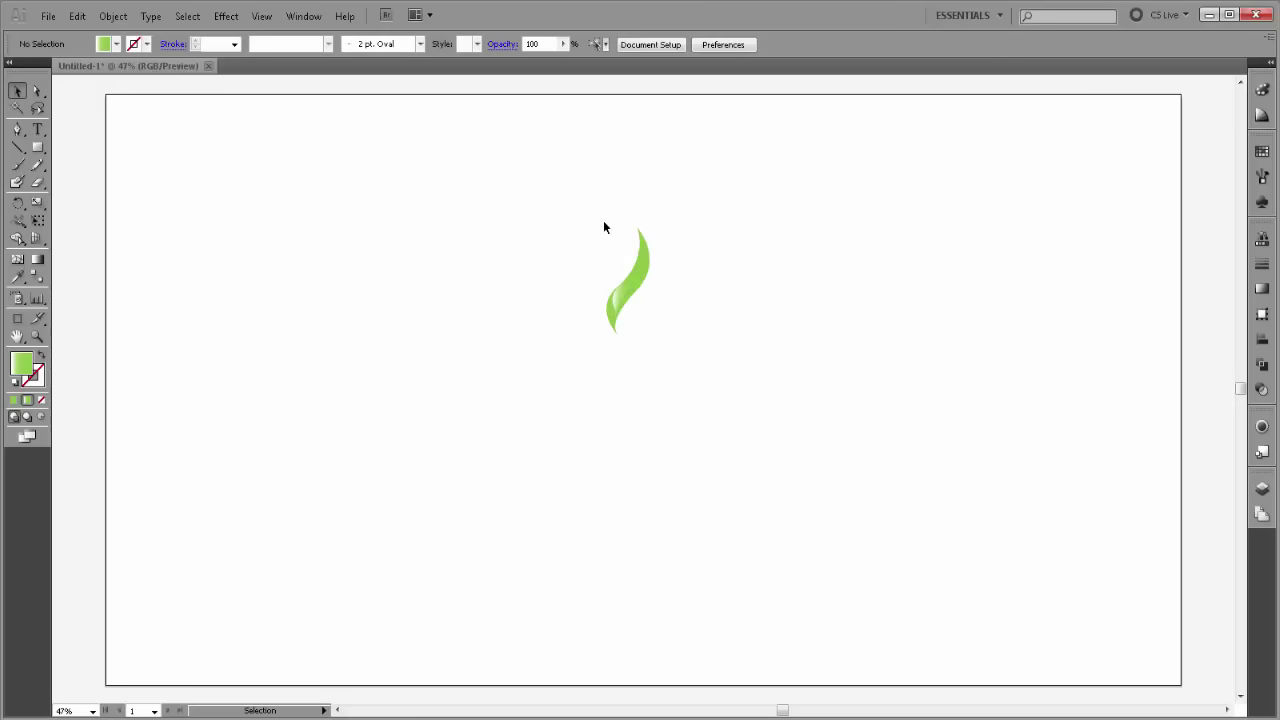
{"action": "left_click", "coordinate": [646, 266]}
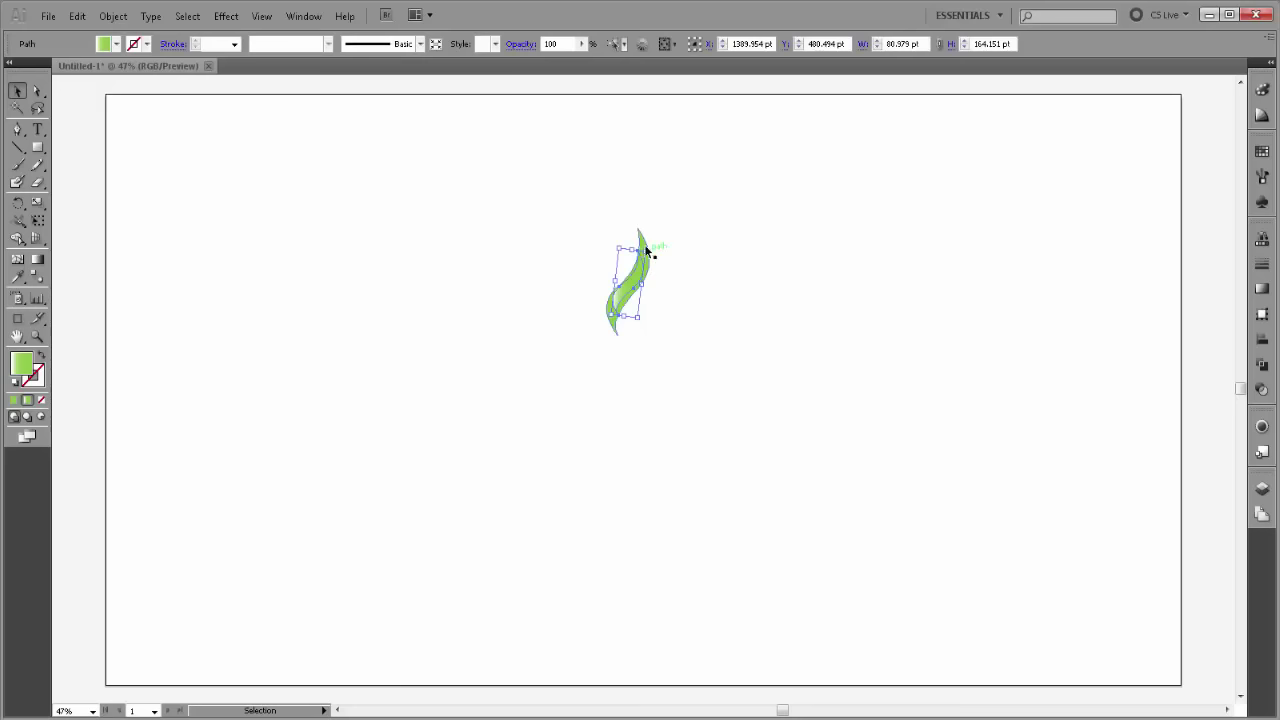
{"action": "left_click_drag", "start_coordinate": [647, 249], "coordinate": [691, 258]}
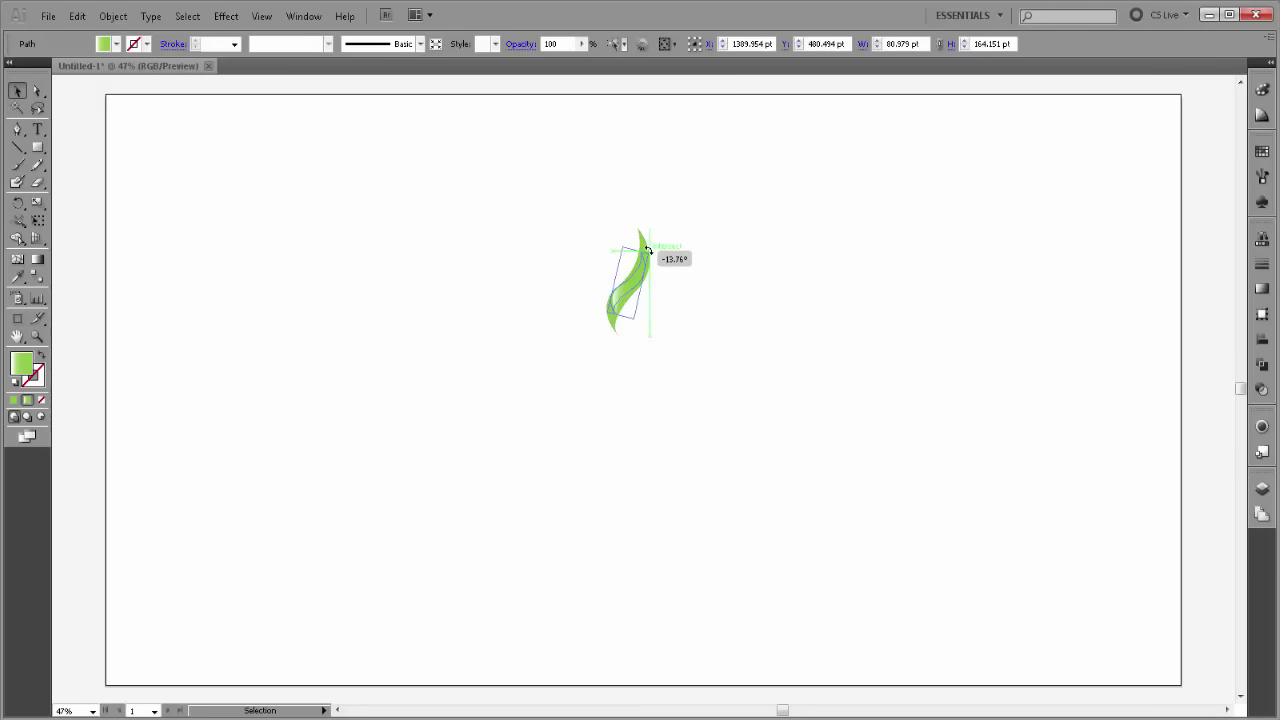
{"action": "left_click", "coordinate": [712, 242]}
{"action": "left_click_drag", "start_coordinate": [603, 235], "coordinate": [650, 325]}
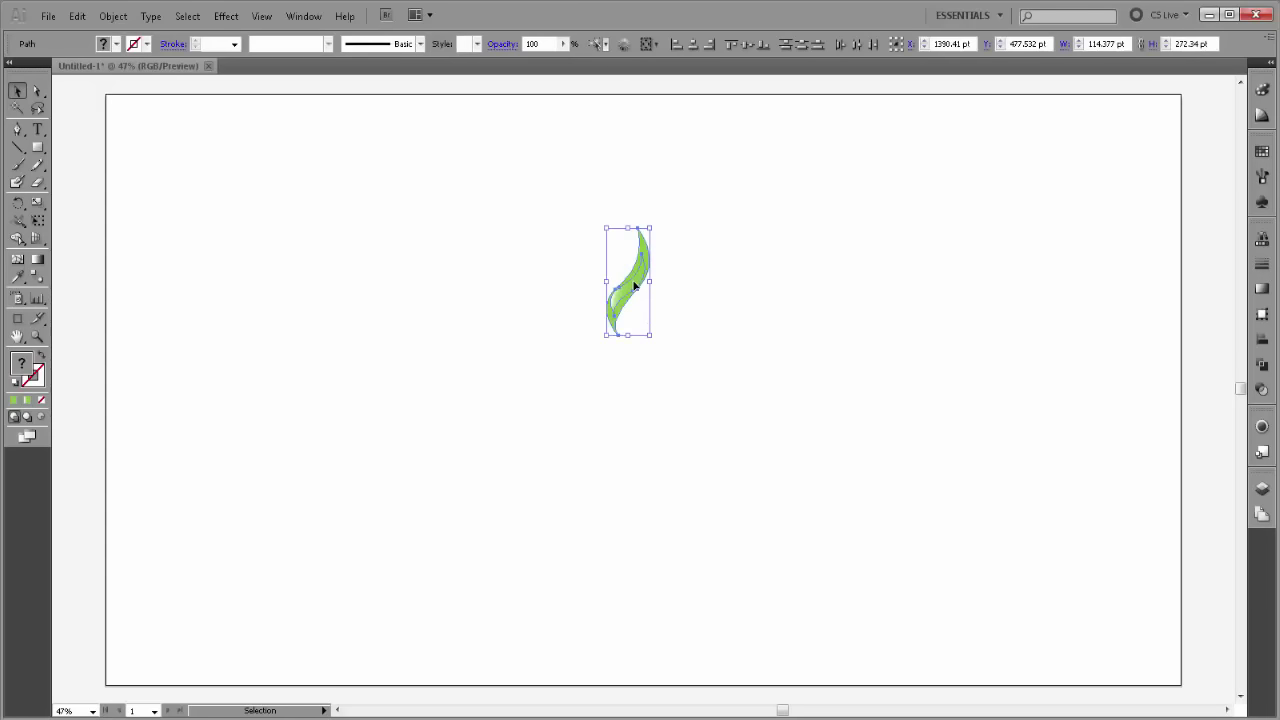
Step: Group the leaf with its highlight and rotate the 112.217 × 273.19 pt group upright
{"action": "right_click", "coordinate": [634, 286]}
{"action": "left_click", "coordinate": [690, 362]}
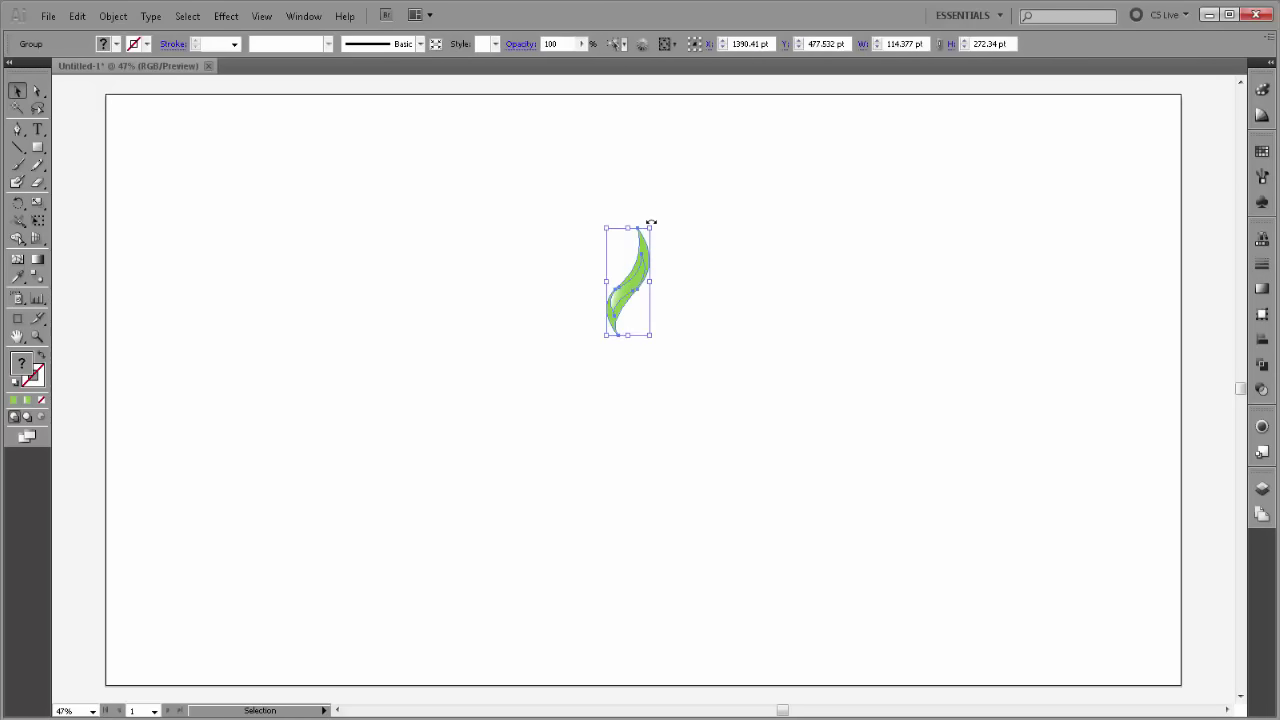
{"action": "left_click_drag", "start_coordinate": [653, 221], "coordinate": [580, 361]}
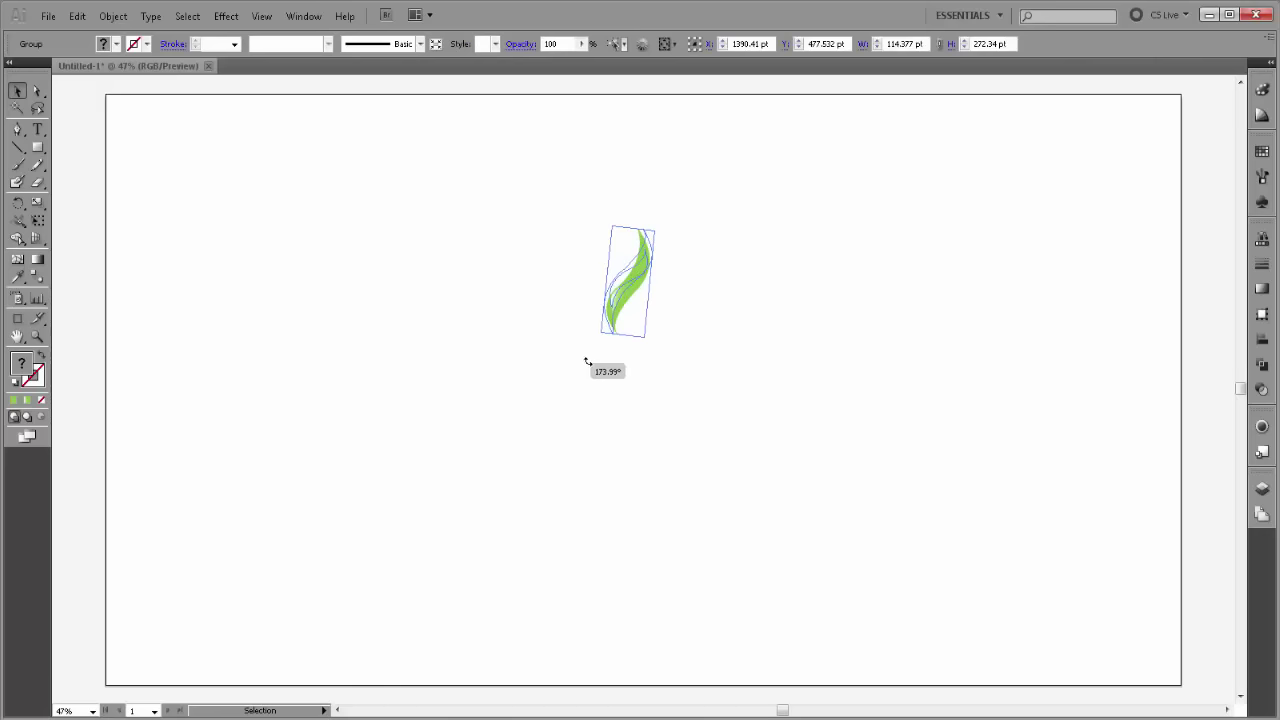
{"action": "left_click_drag", "start_coordinate": [580, 361], "coordinate": [597, 363]}
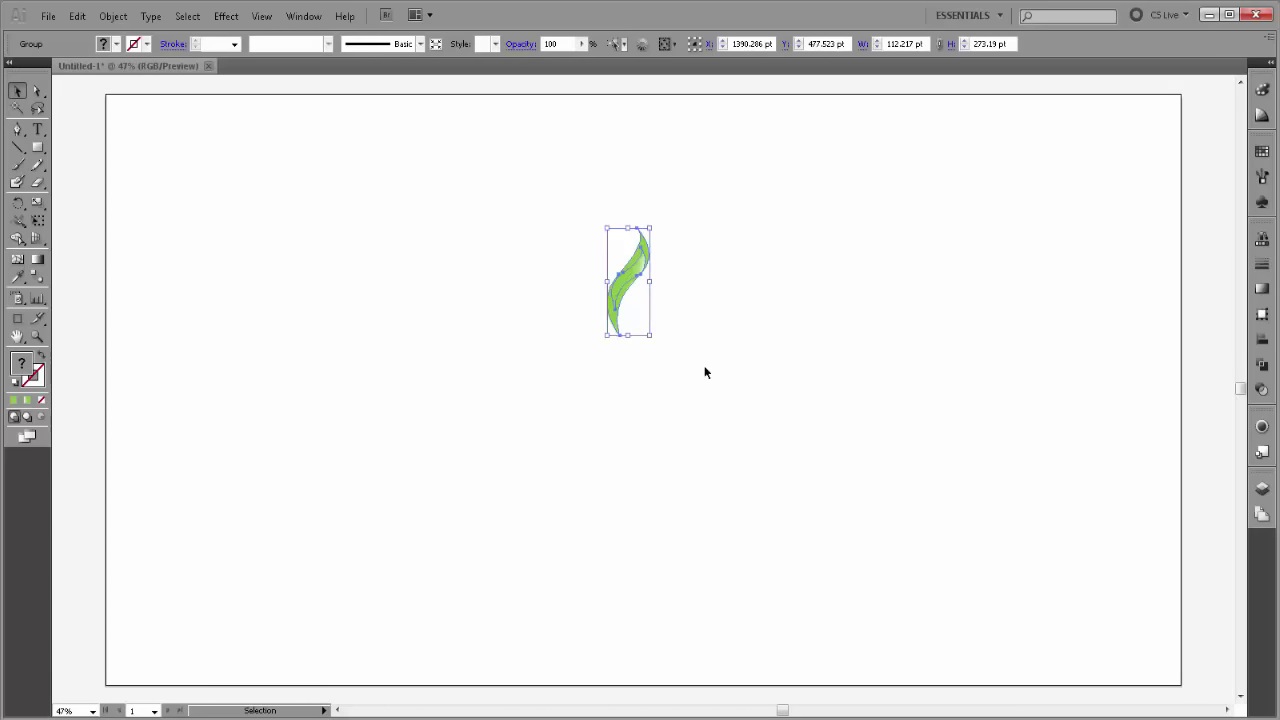
{"action": "left_click", "coordinate": [705, 372]}
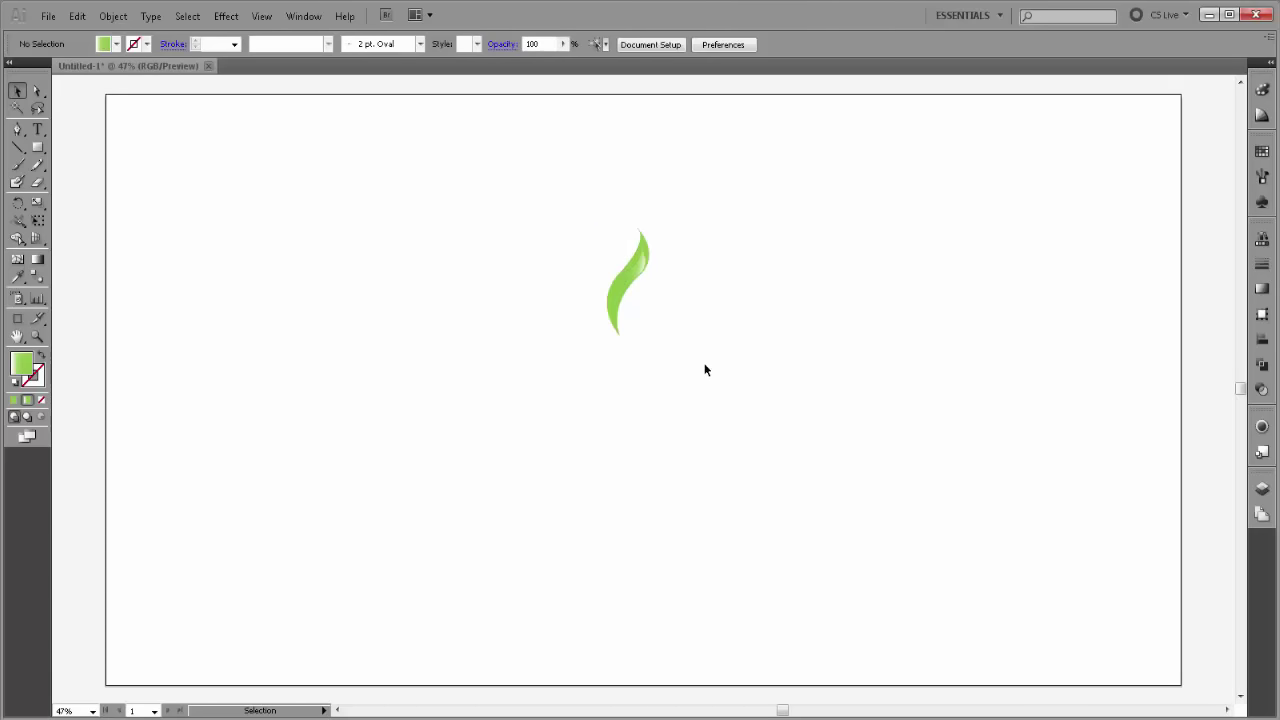
{"action": "left_click", "coordinate": [634, 275]}
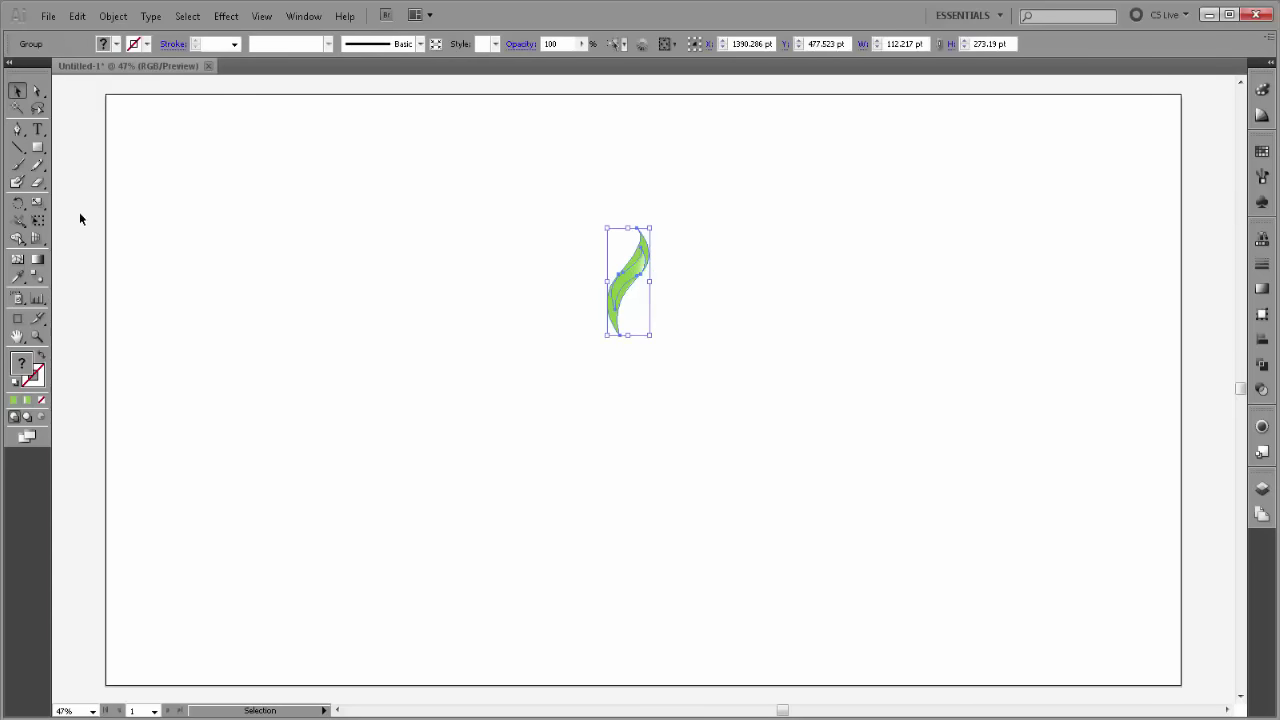
{"action": "left_click", "coordinate": [19, 205]}
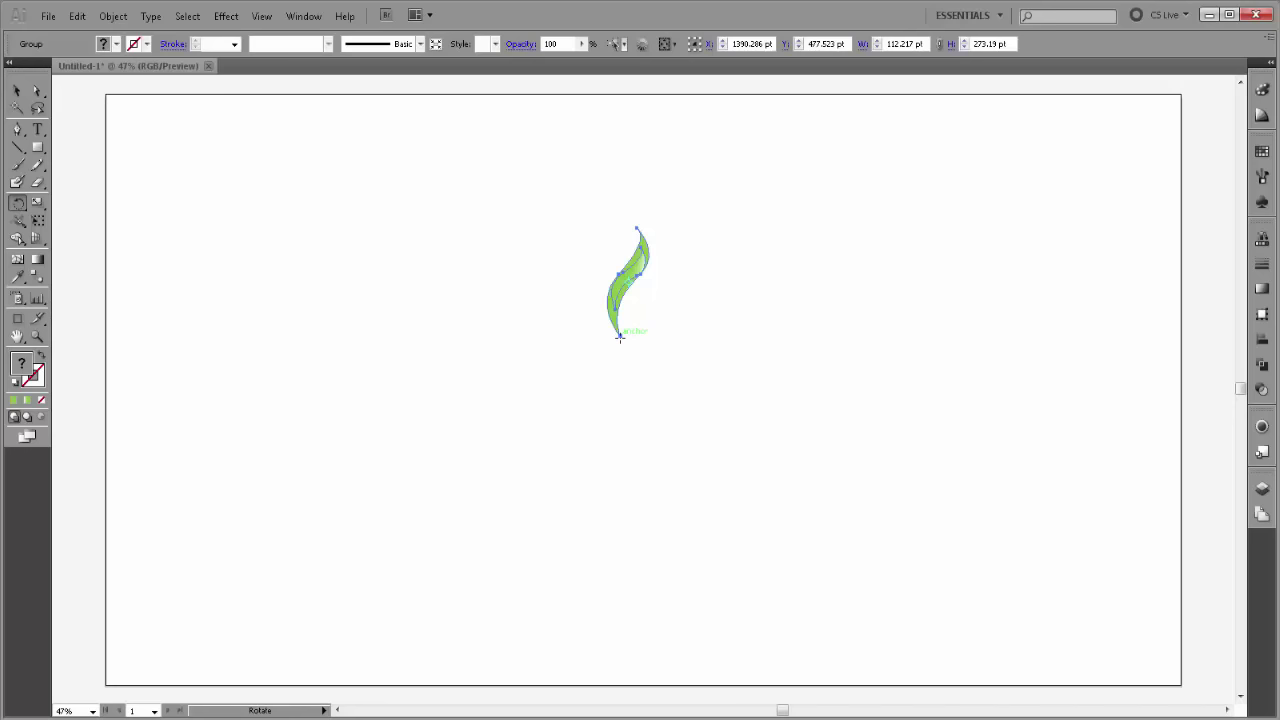
Step: Make the first 30° rotated copies of the leaf group around its base point
{"action": "left_click", "coordinate": [620, 336], "text": "alt"}
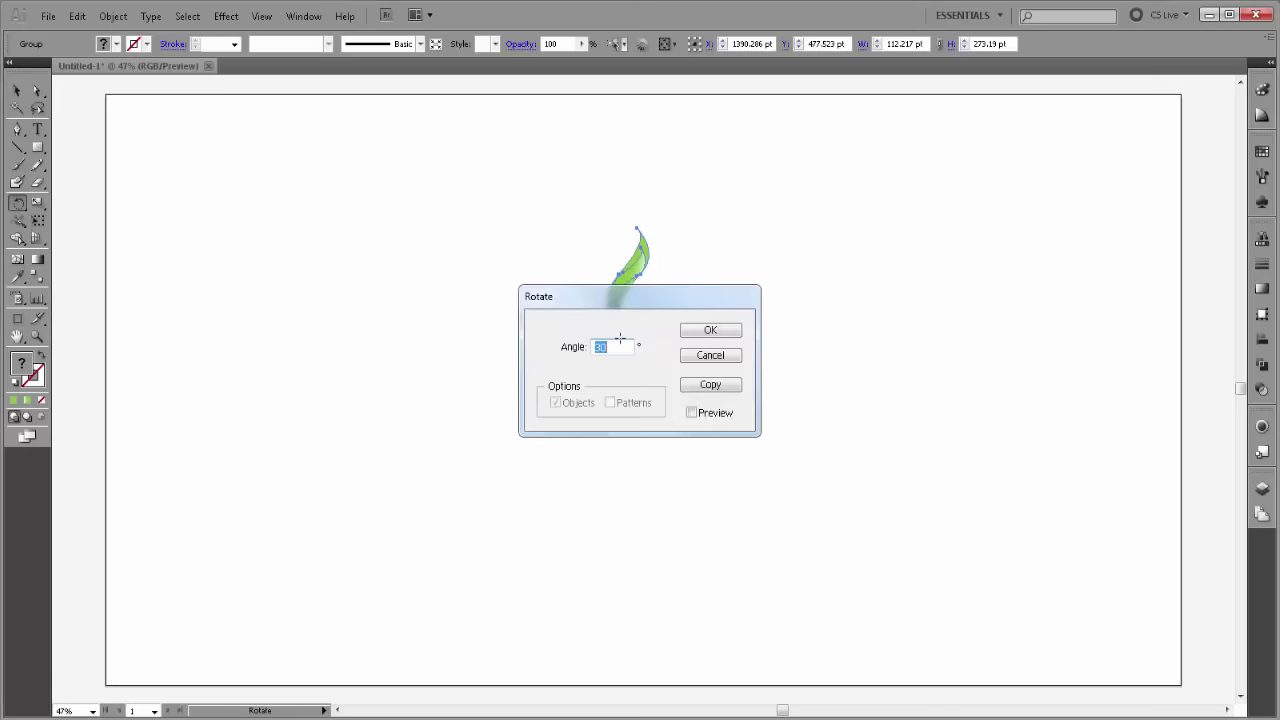
{"action": "left_click", "coordinate": [711, 386]}
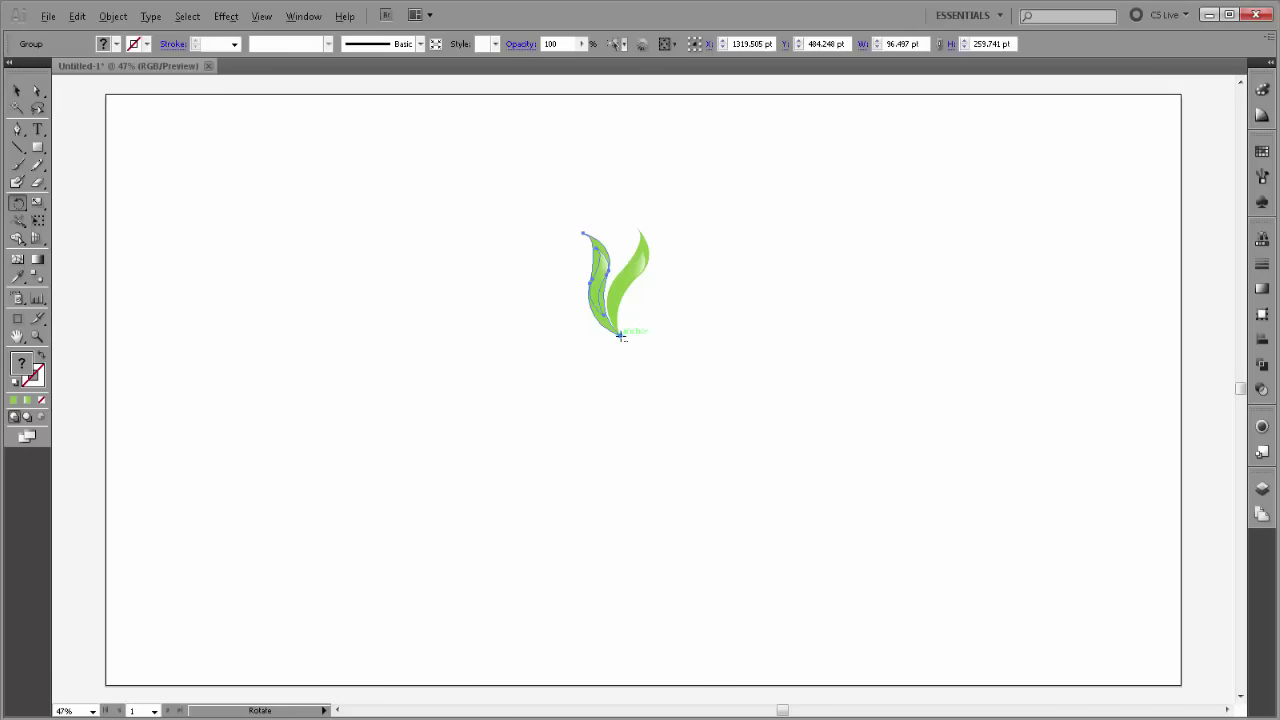
{"action": "left_click", "coordinate": [621, 337], "text": "alt"}
{"action": "left_click", "coordinate": [710, 385]}
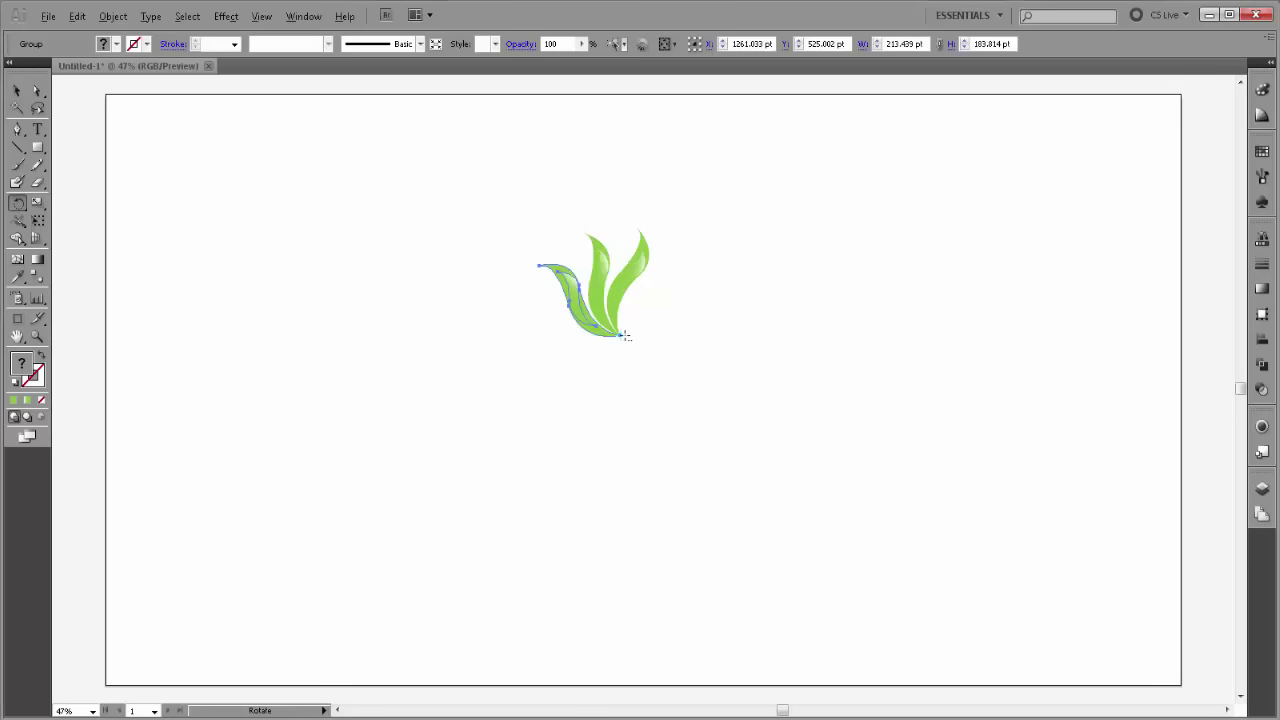
{"action": "left_click", "coordinate": [621, 337], "text": "alt"}
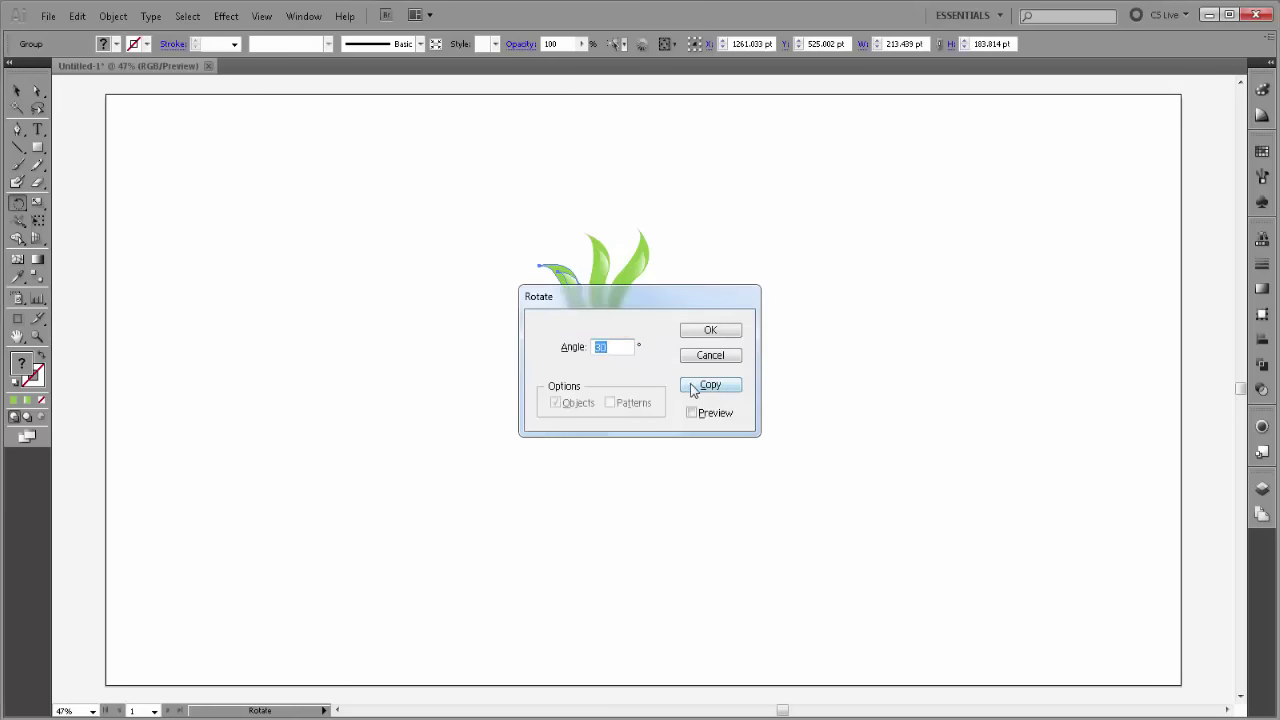
{"action": "left_click", "coordinate": [705, 385]}
{"action": "left_click", "coordinate": [621, 337], "text": "alt"}
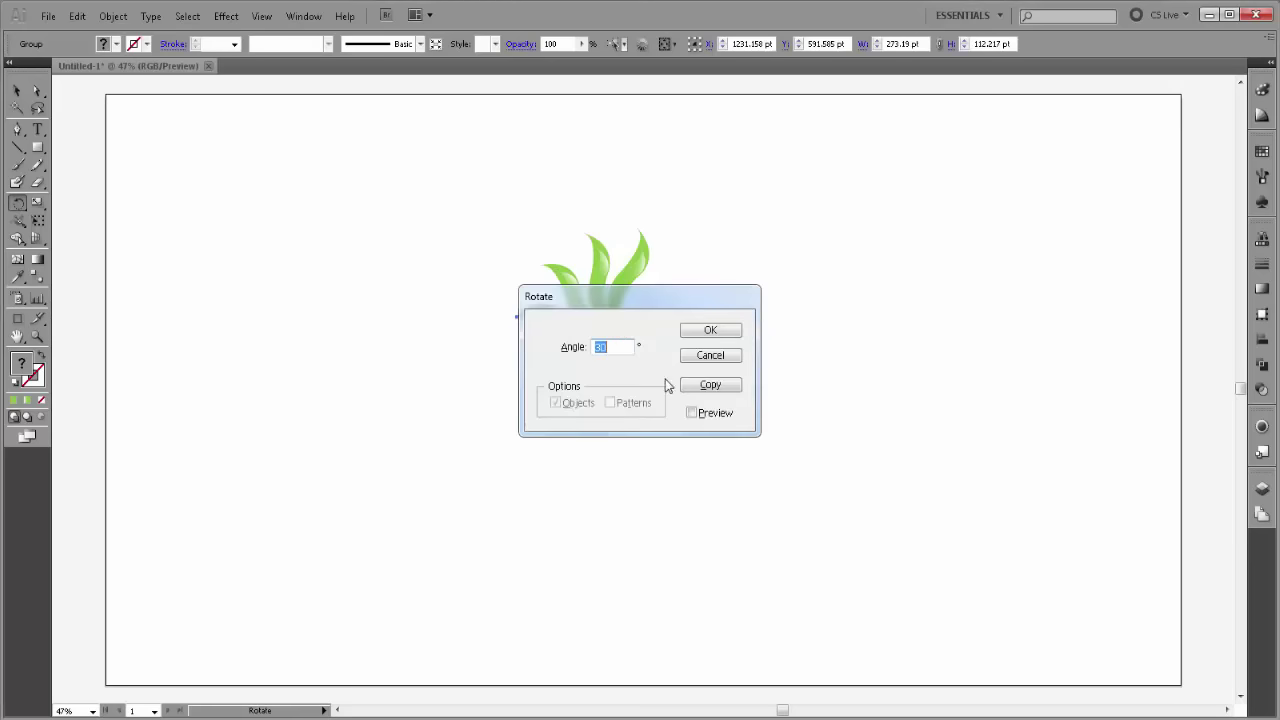
{"action": "left_click", "coordinate": [705, 385]}
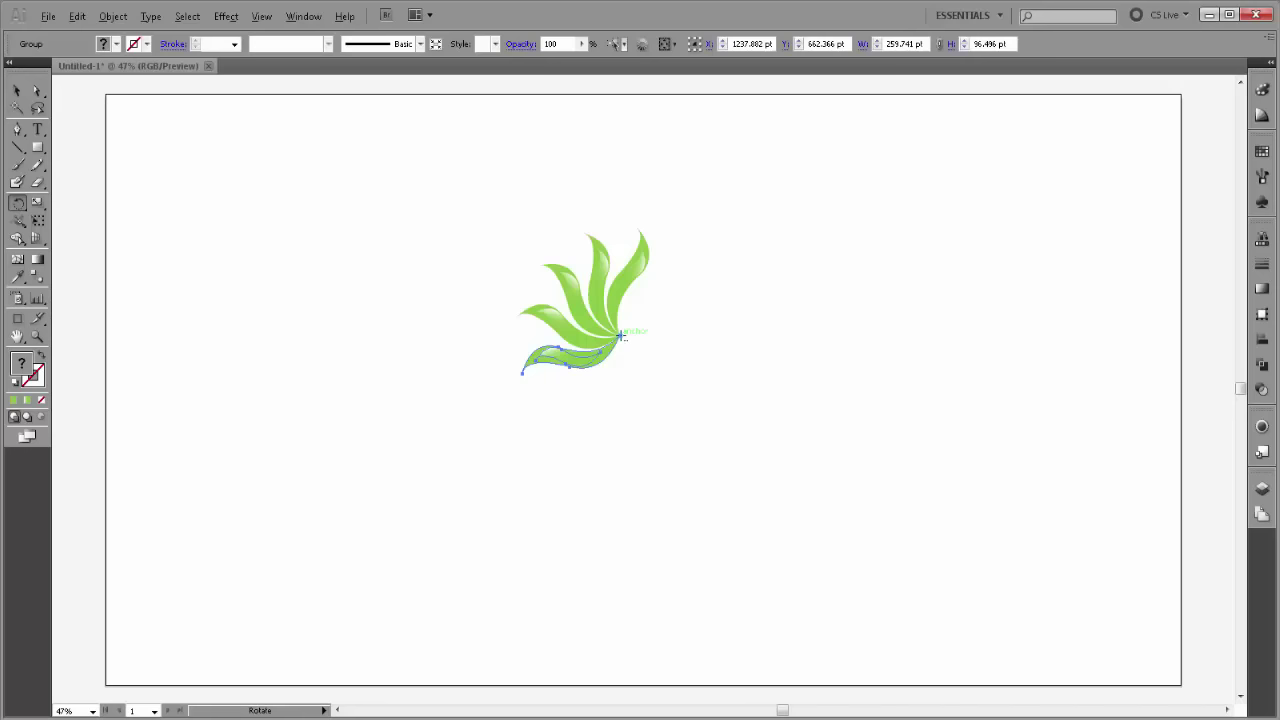
{"action": "left_click", "coordinate": [621, 337], "text": "alt"}
{"action": "left_click", "coordinate": [721, 391]}
{"action": "key", "text": "ctrl+d"}
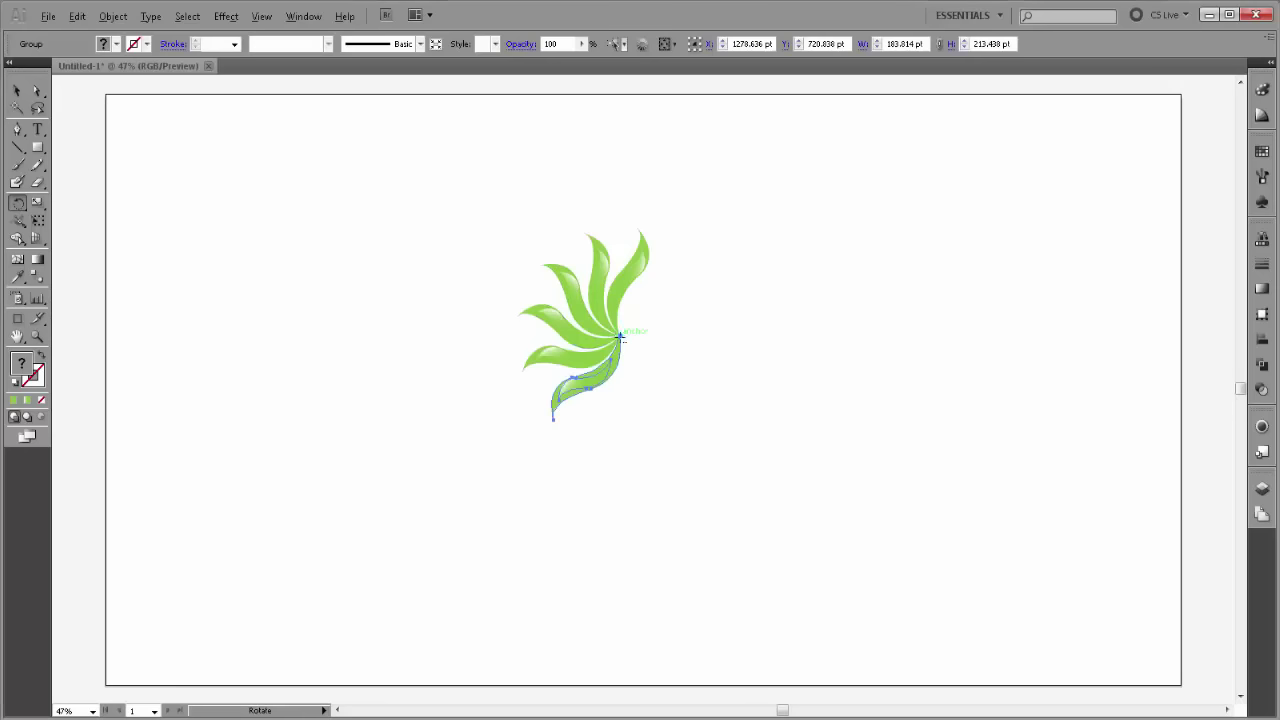
Step: Keep adding 30° rotated leaf copies around the same base until the circle closes
{"action": "left_click", "coordinate": [621, 337], "text": "alt"}
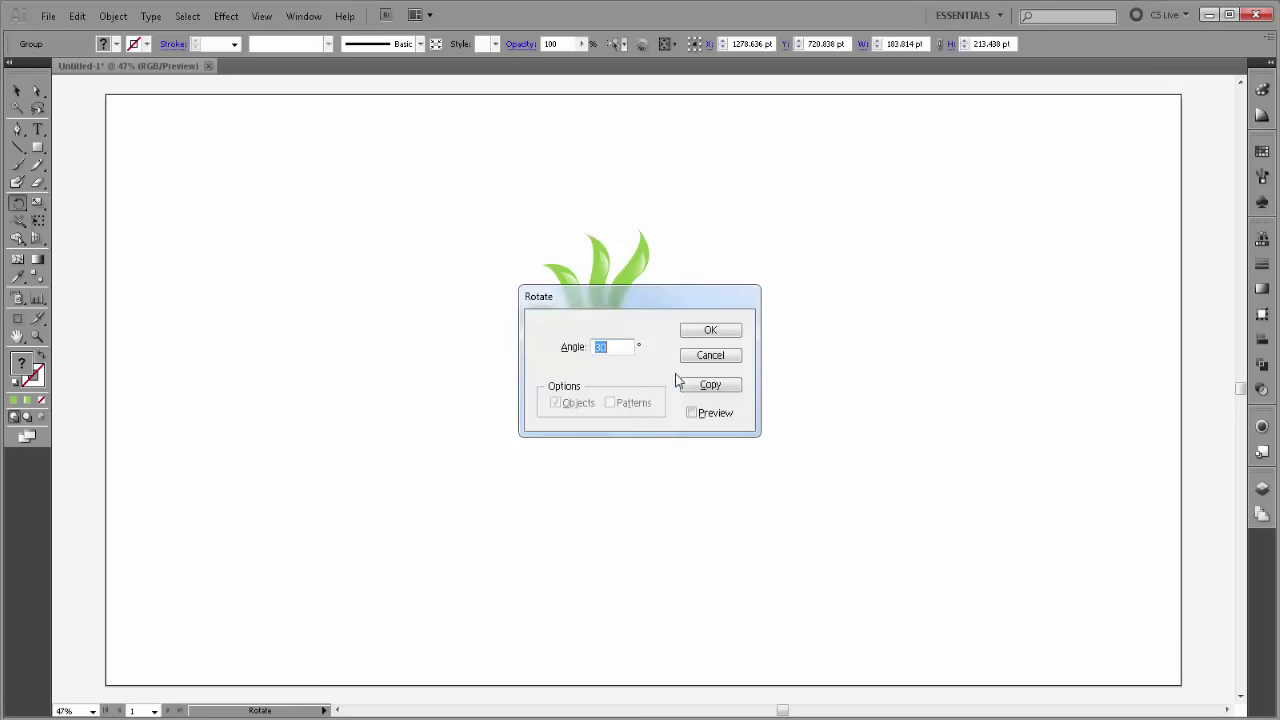
{"action": "left_click", "coordinate": [690, 384]}
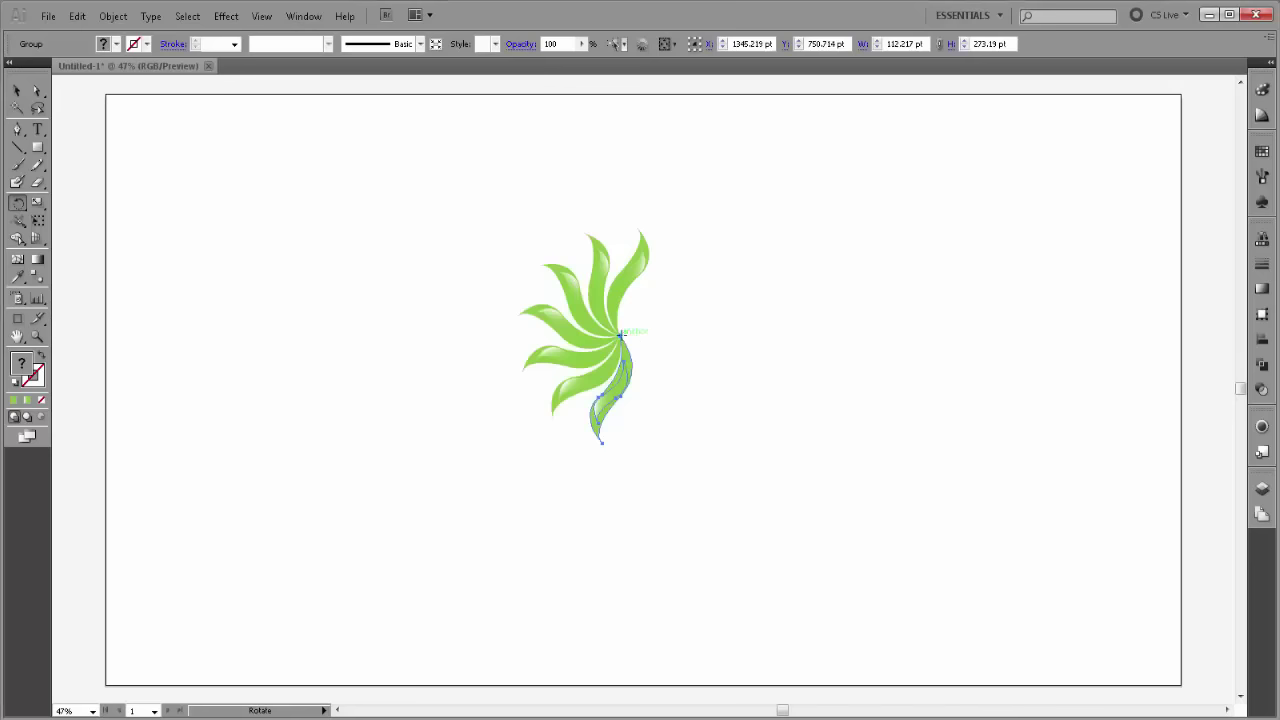
{"action": "left_click", "coordinate": [621, 337], "text": "alt"}
{"action": "left_click", "coordinate": [710, 386]}
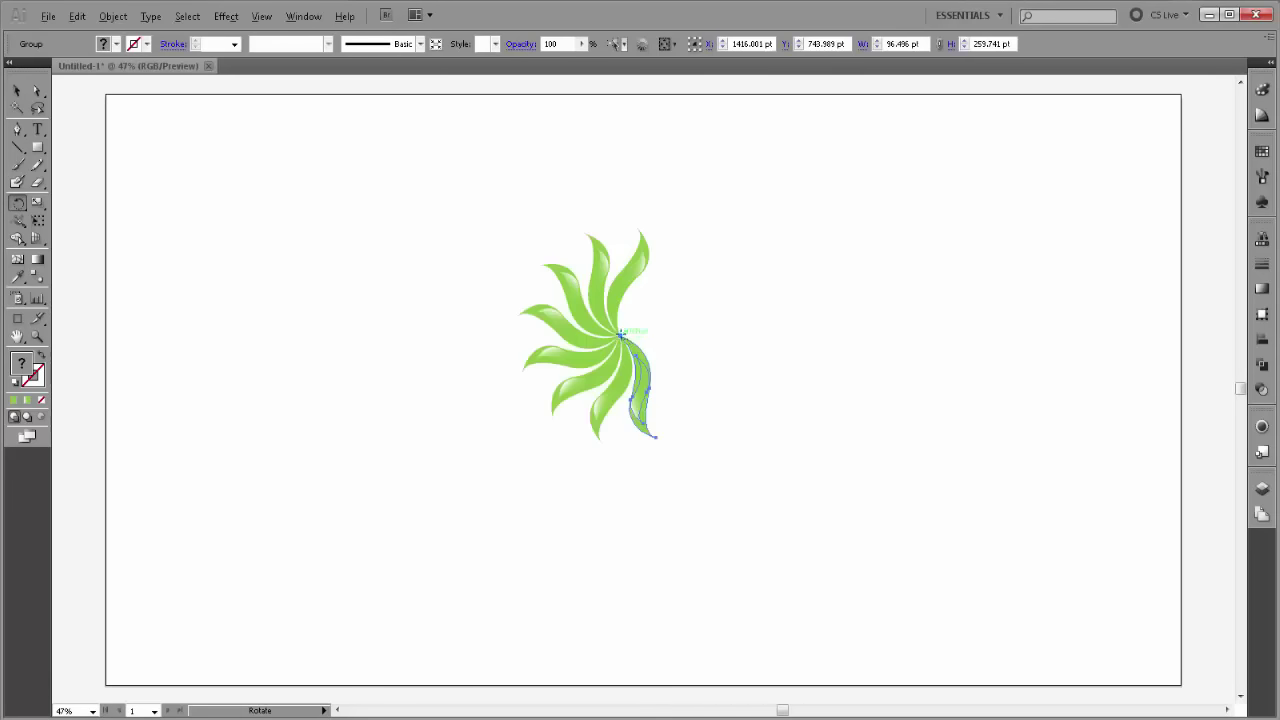
{"action": "left_click", "coordinate": [621, 336], "text": "alt"}
{"action": "left_click", "coordinate": [712, 384]}
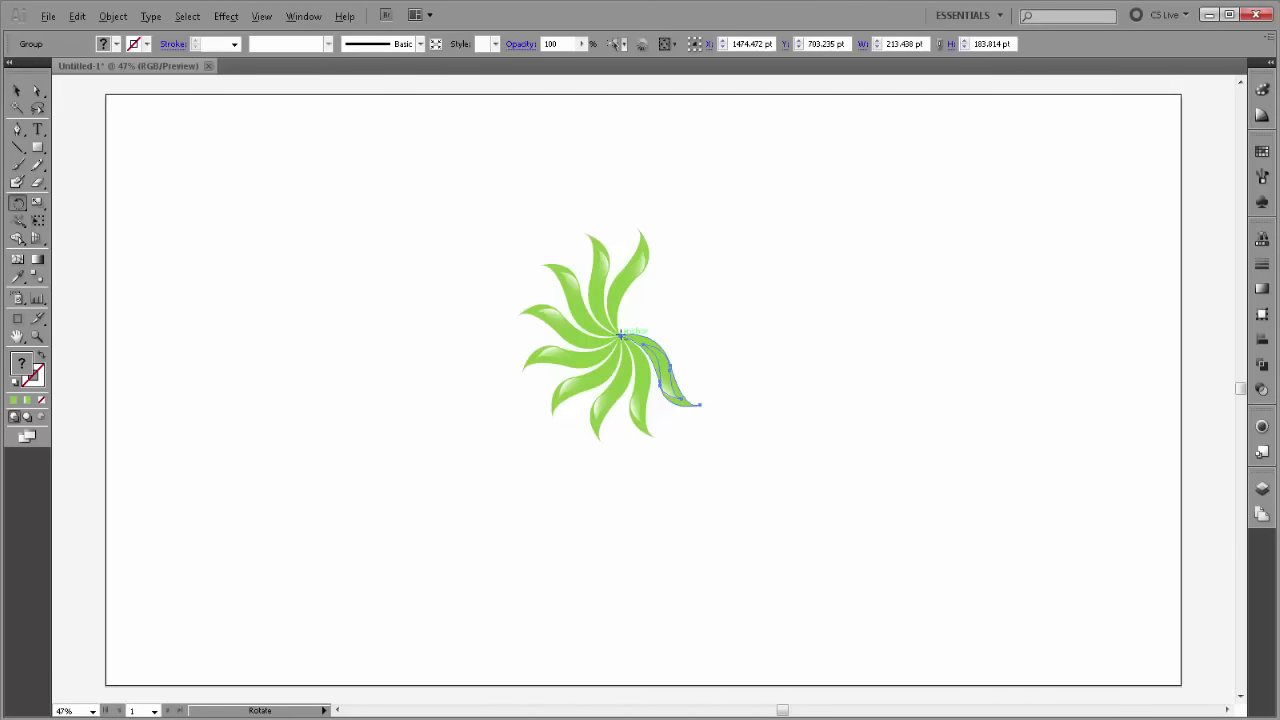
{"action": "left_click", "coordinate": [621, 336], "text": "alt"}
{"action": "left_click", "coordinate": [710, 384]}
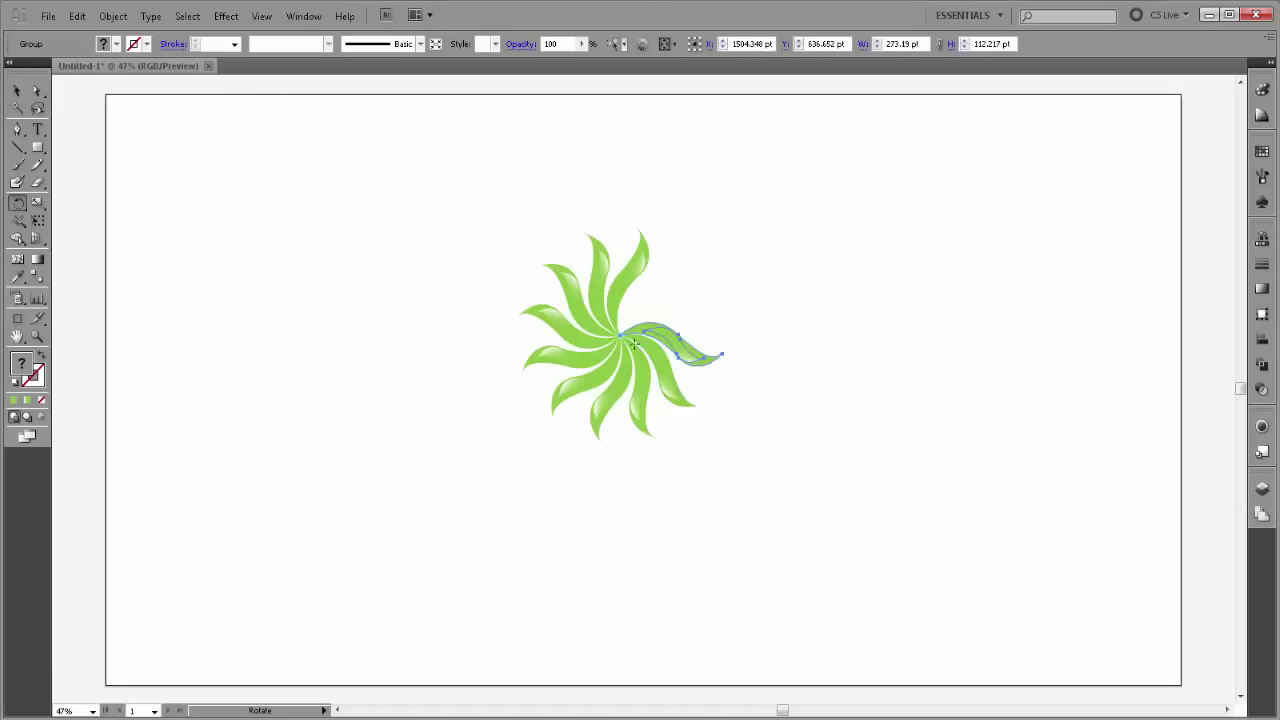
{"action": "key", "text": "alt"}
{"action": "left_click", "coordinate": [621, 336], "text": "alt"}
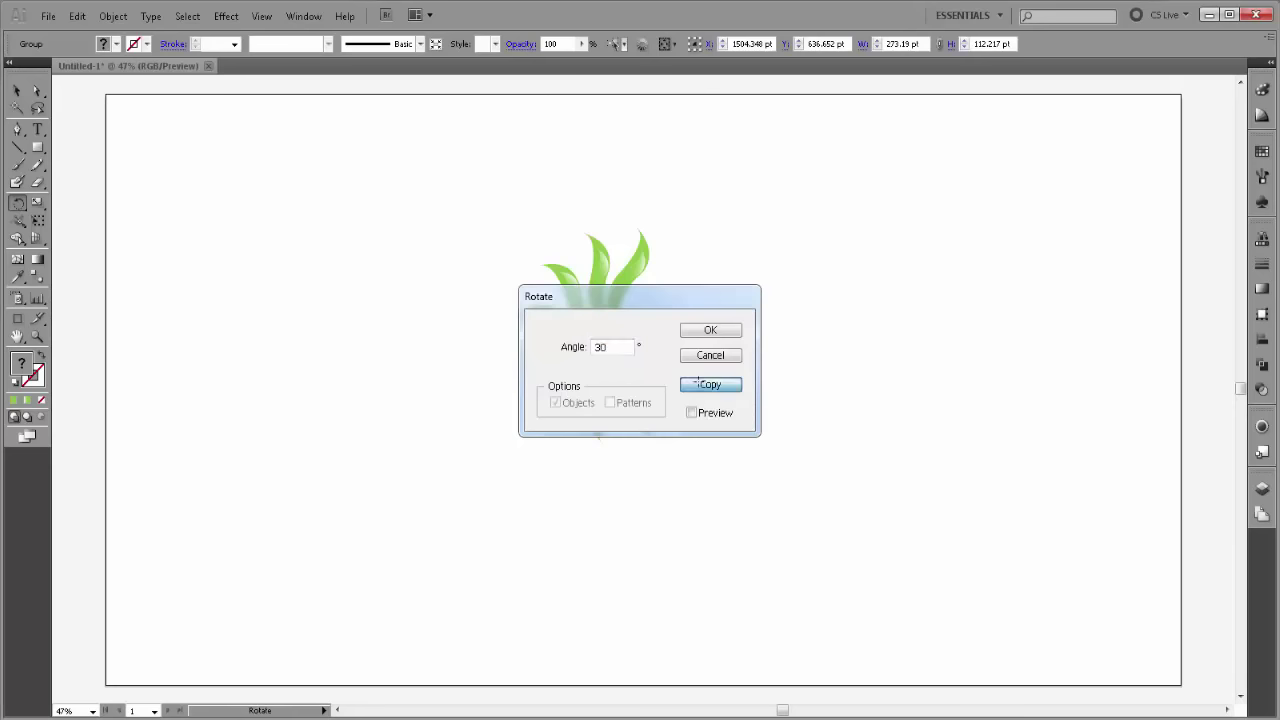
{"action": "left_click", "coordinate": [713, 384]}
{"action": "left_click", "coordinate": [621, 336], "text": "alt"}
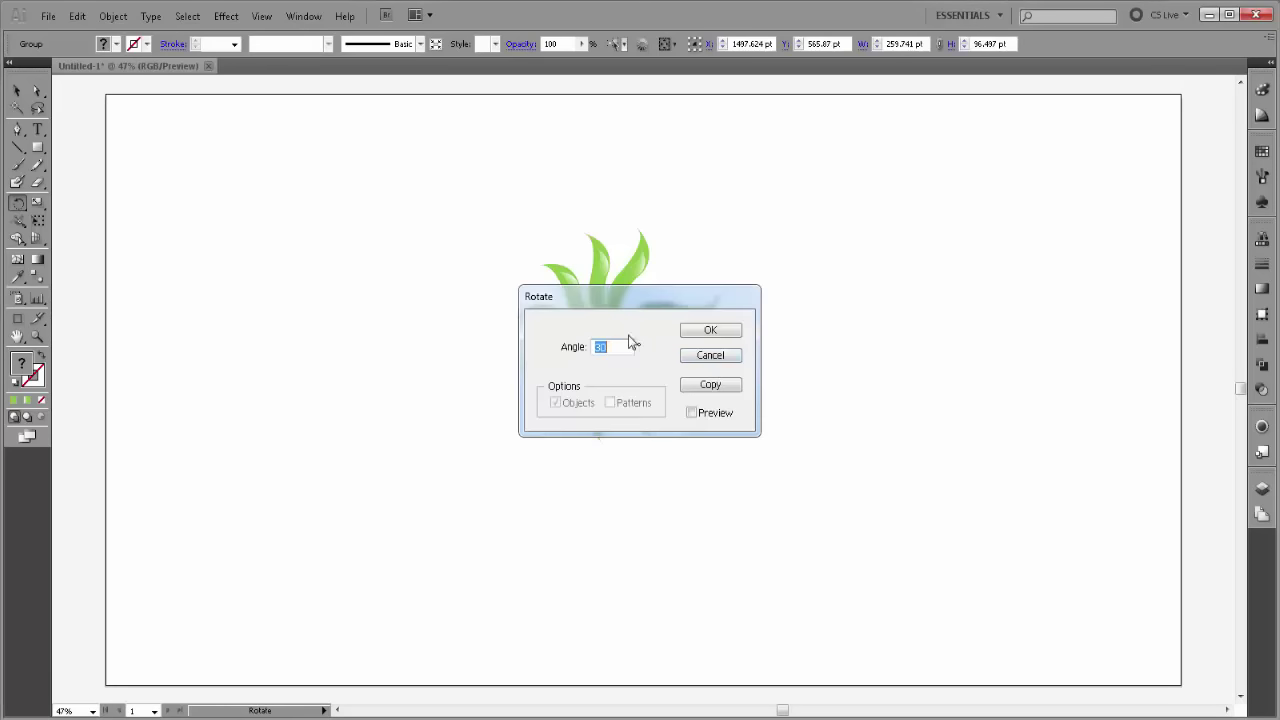
{"action": "left_click", "coordinate": [708, 384]}
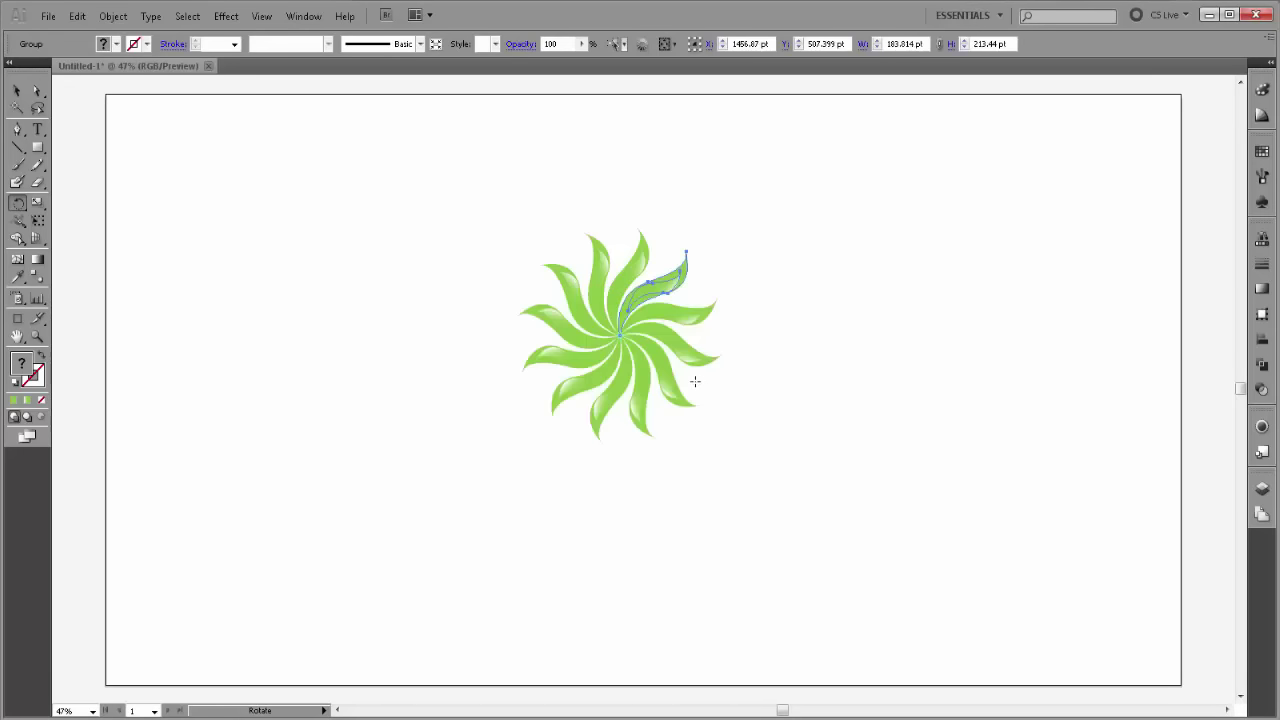
{"action": "left_click", "coordinate": [17, 90]}
Step: Group all pinwheel leaves and nudge the 546.381 pt group down and right
{"action": "left_click", "coordinate": [436, 245]}
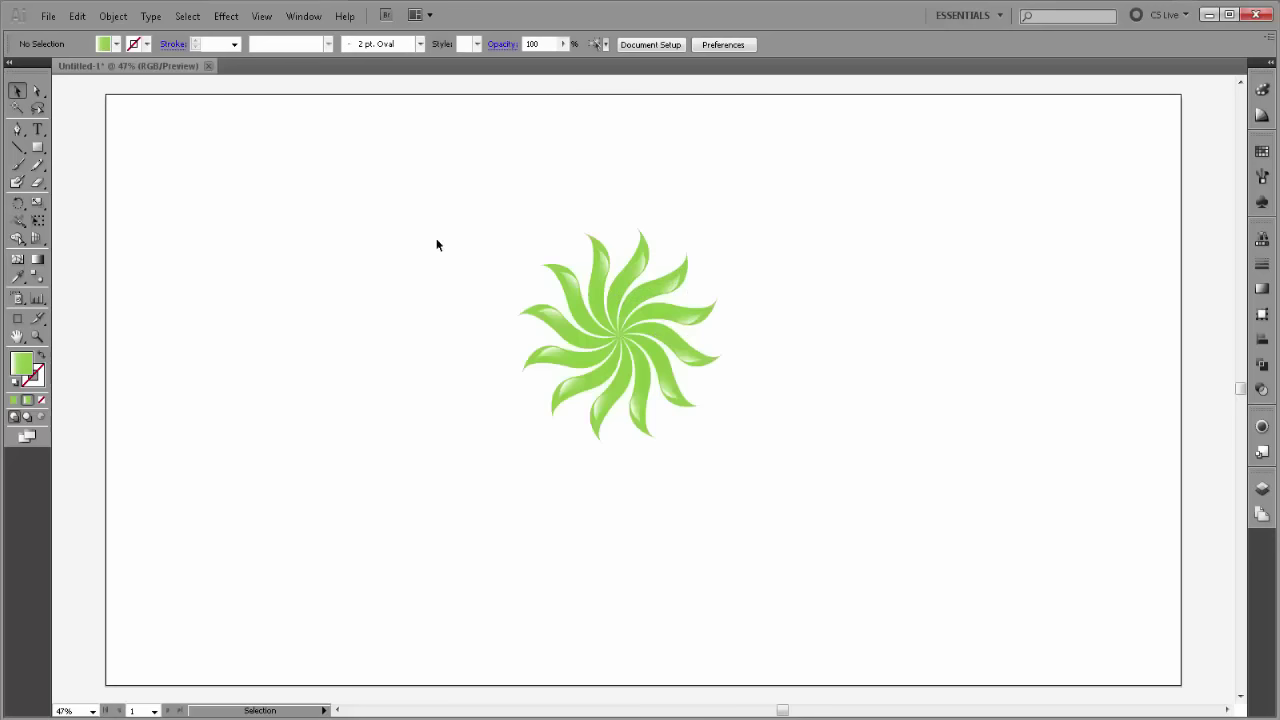
{"action": "left_click_drag", "start_coordinate": [482, 249], "coordinate": [728, 425]}
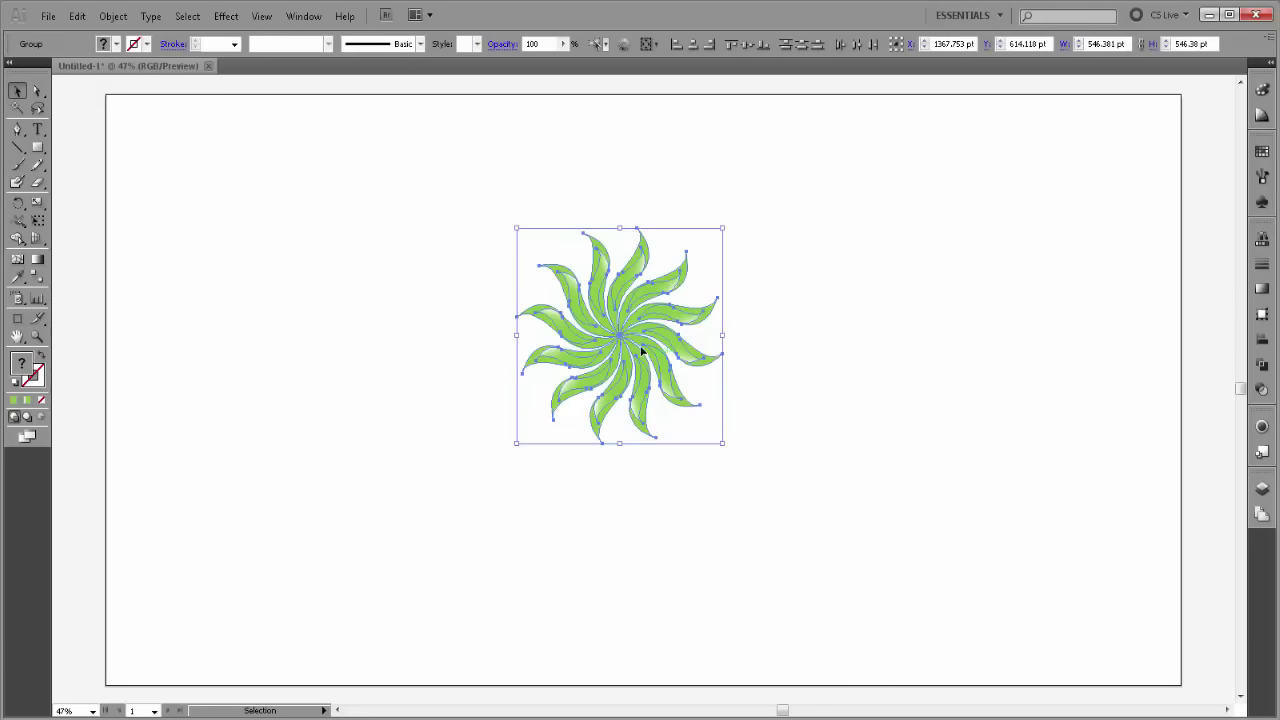
{"action": "right_click", "coordinate": [621, 336]}
{"action": "left_click", "coordinate": [662, 414]}
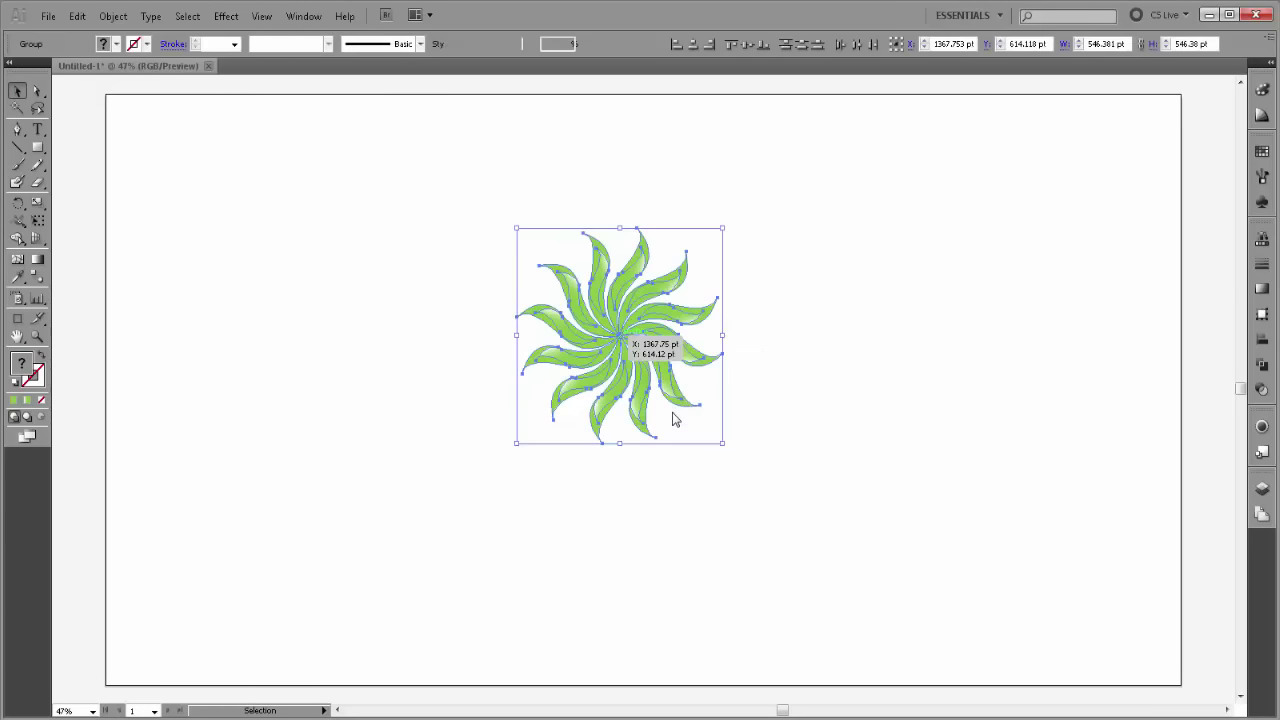
{"action": "left_click_drag", "start_coordinate": [614, 333], "coordinate": [638, 357]}
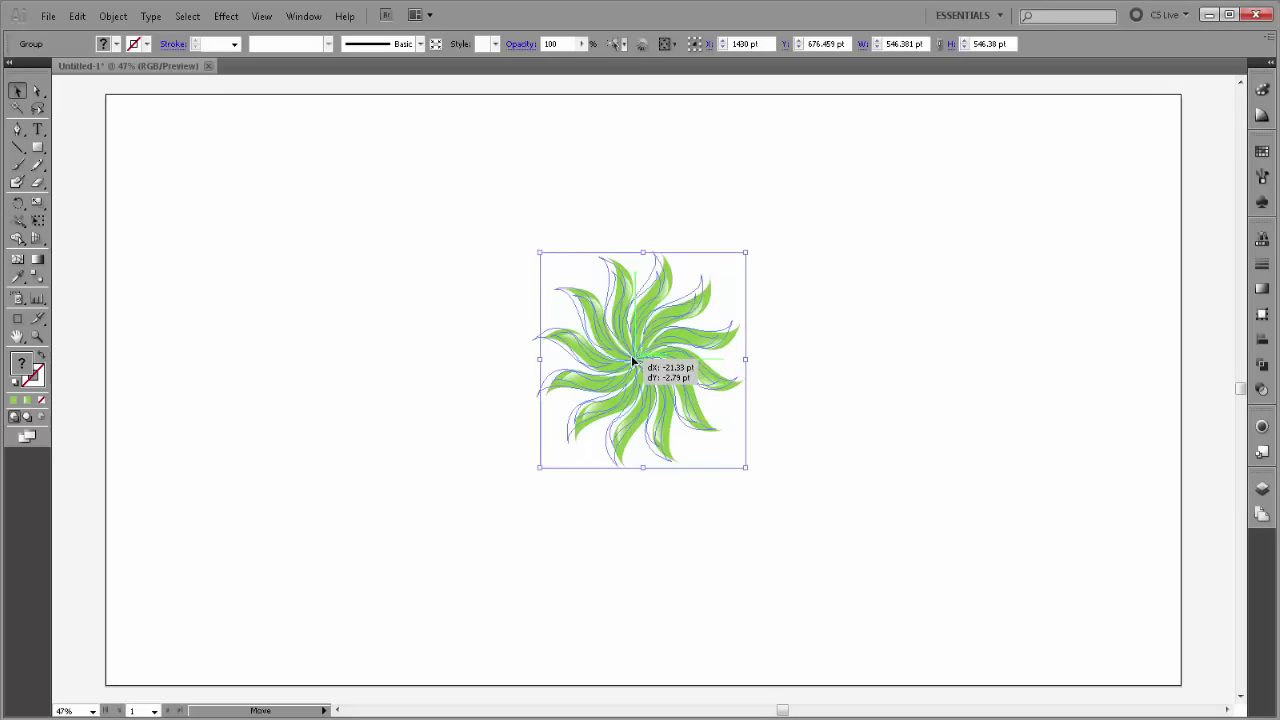
{"action": "left_click", "coordinate": [788, 360]}
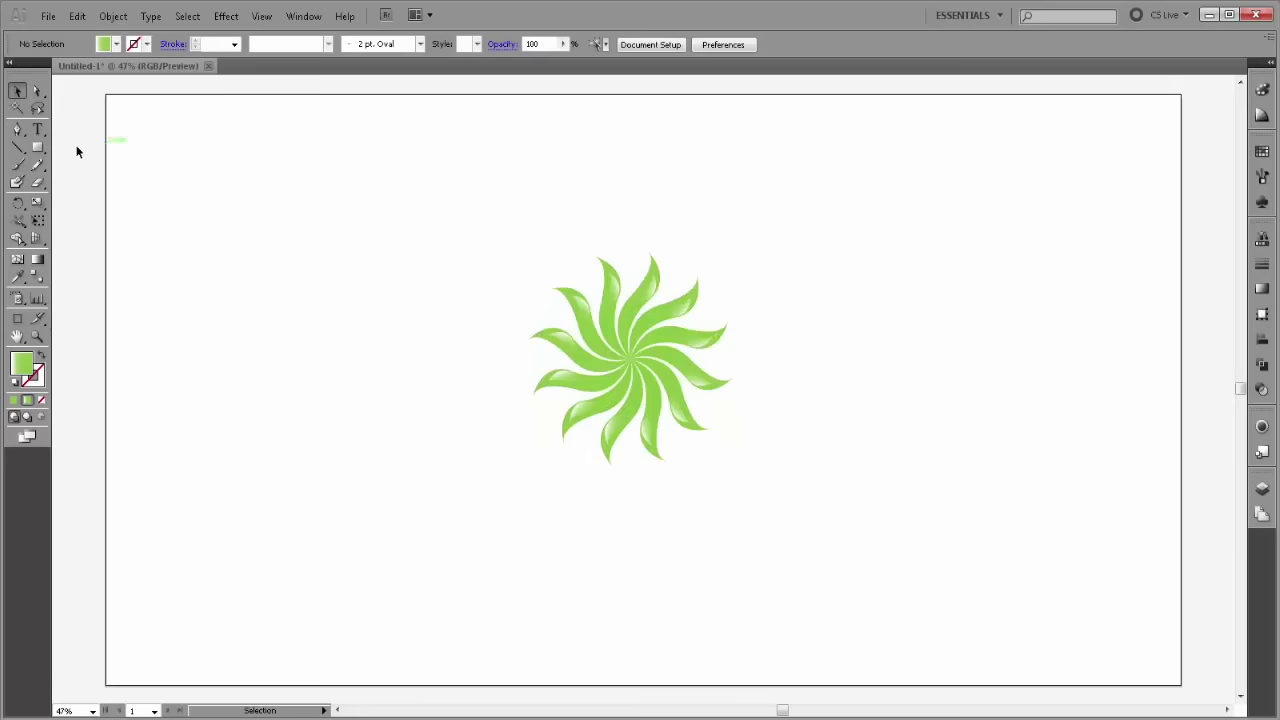
Step: Draw a red 2860 × 1500 pt rectangle over the artboard and send it to the back
{"action": "left_click", "coordinate": [117, 45]}
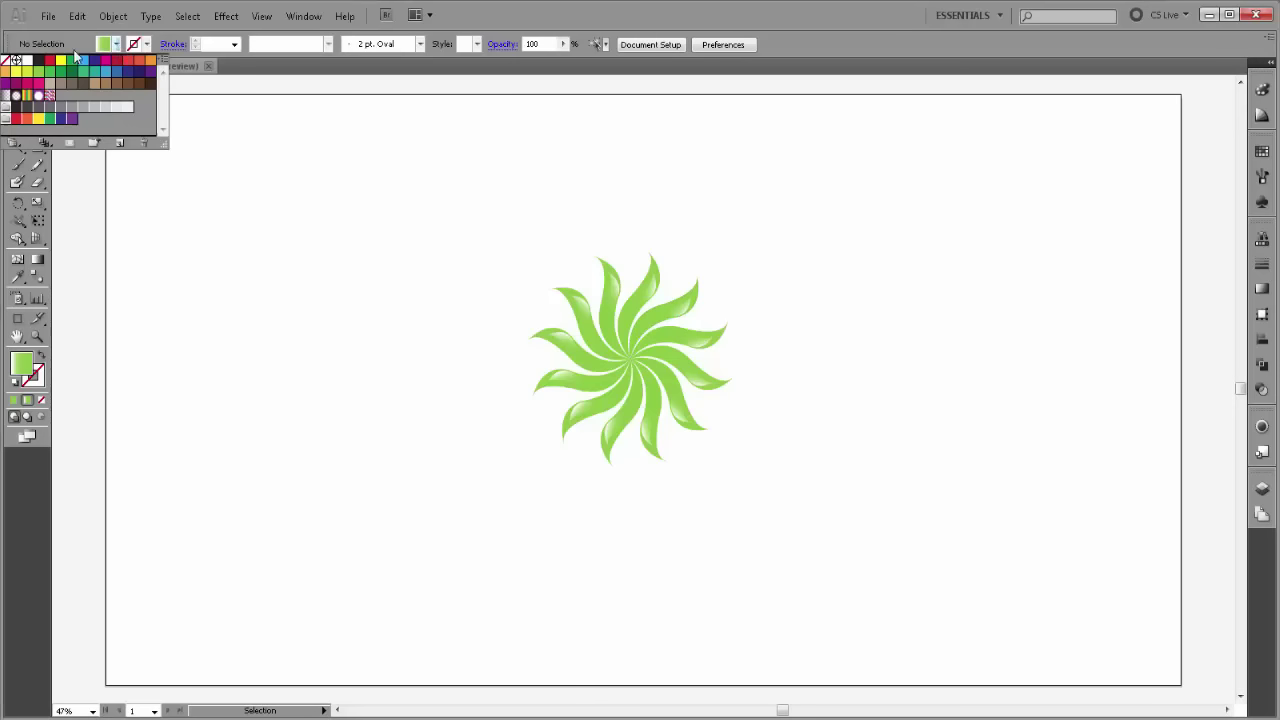
{"action": "left_click", "coordinate": [48, 61]}
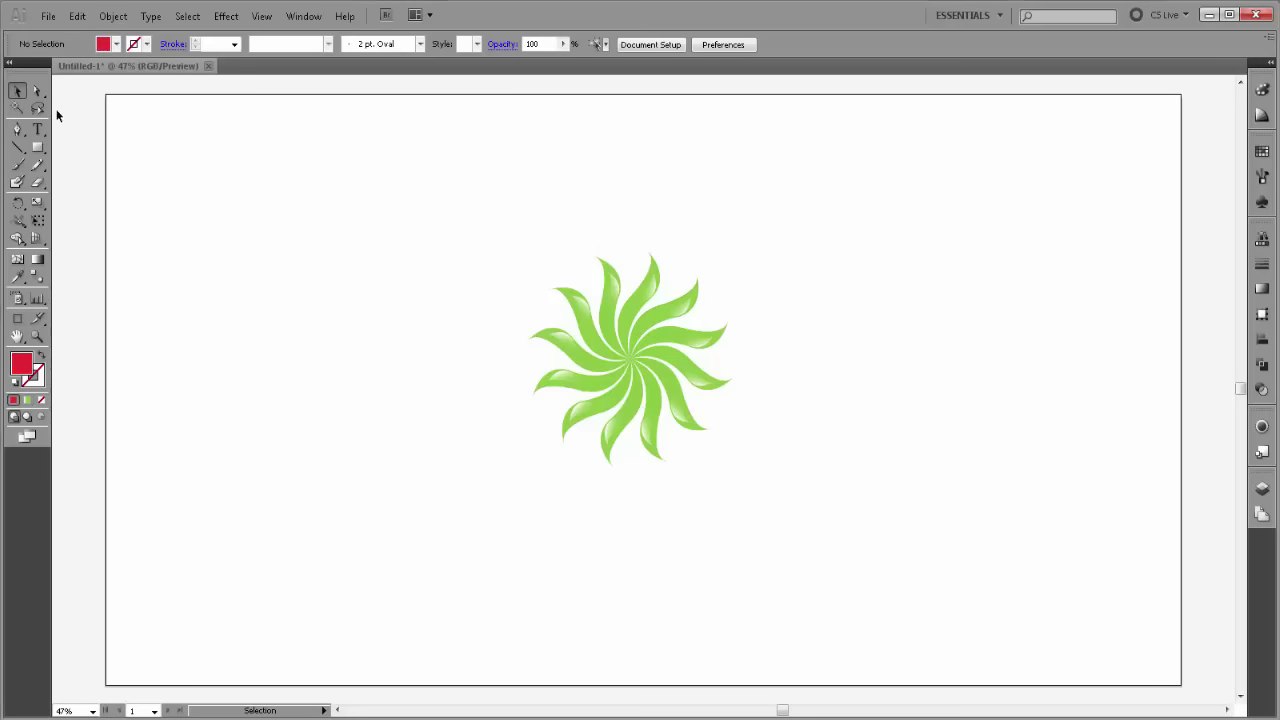
{"action": "left_click", "coordinate": [41, 148]}
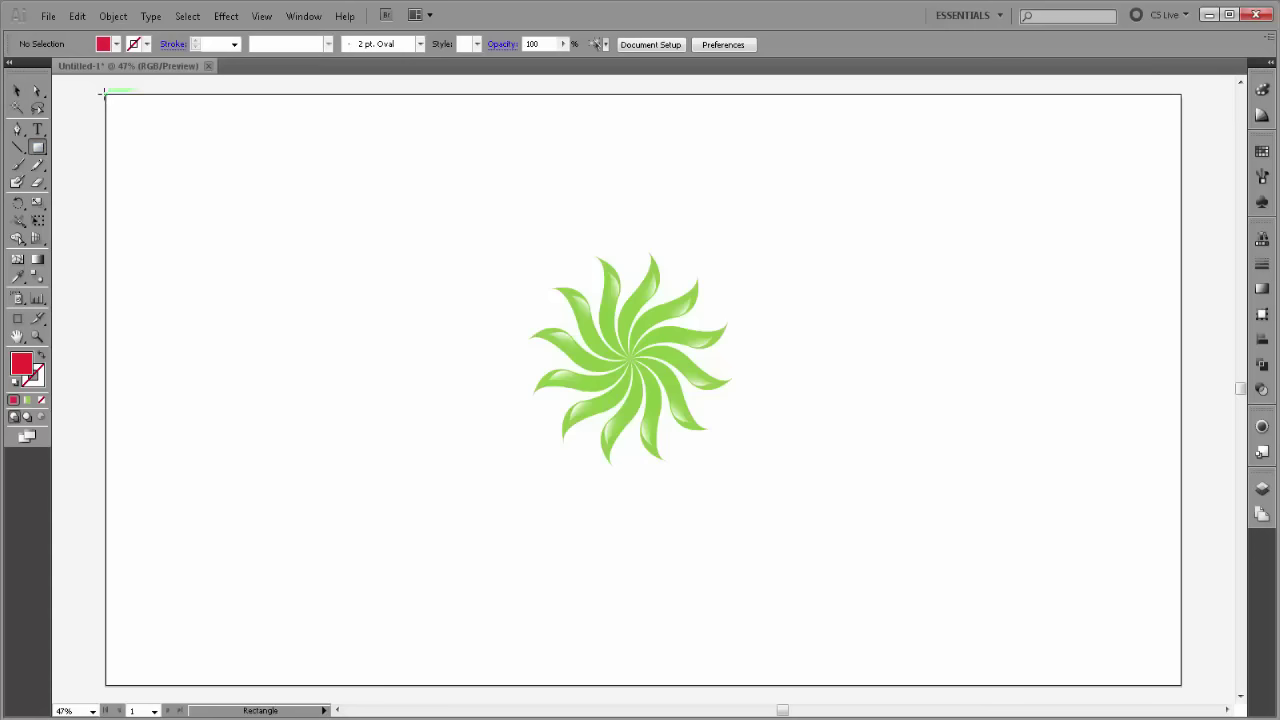
{"action": "left_click_drag", "start_coordinate": [107, 92], "coordinate": [1180, 685]}
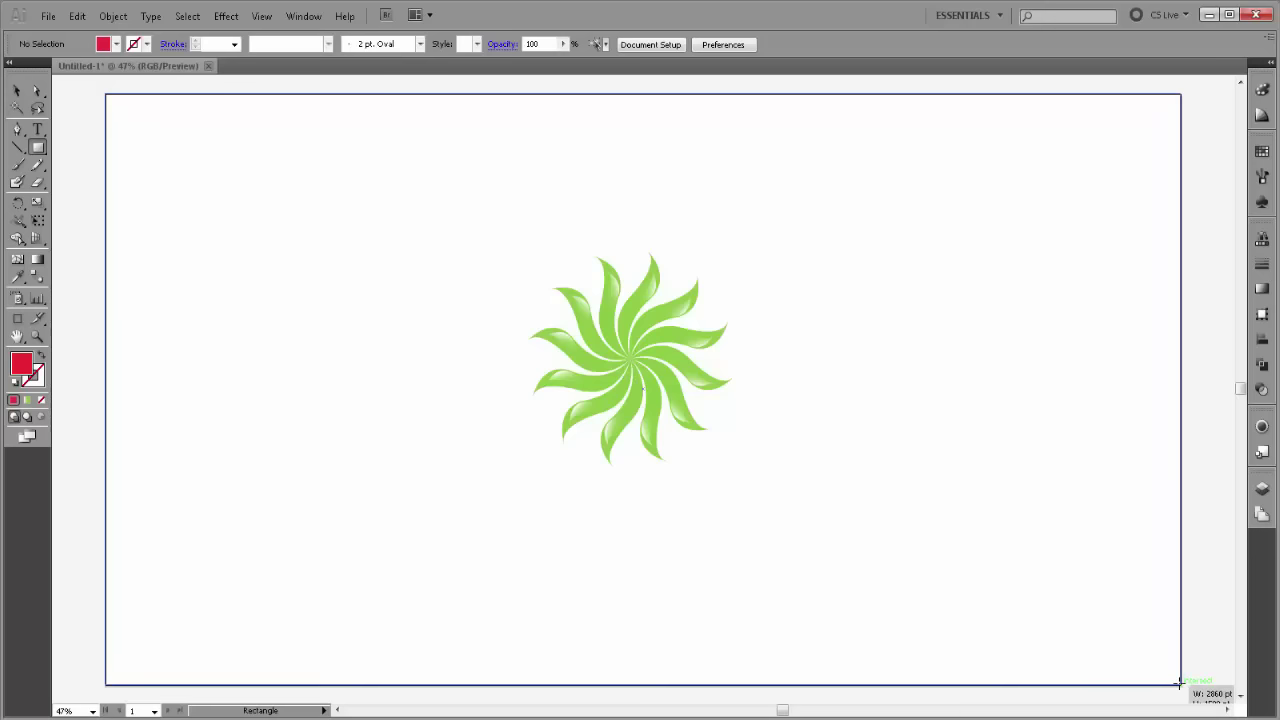
{"action": "left_click_drag", "start_coordinate": [1179, 684], "coordinate": [1180, 685]}
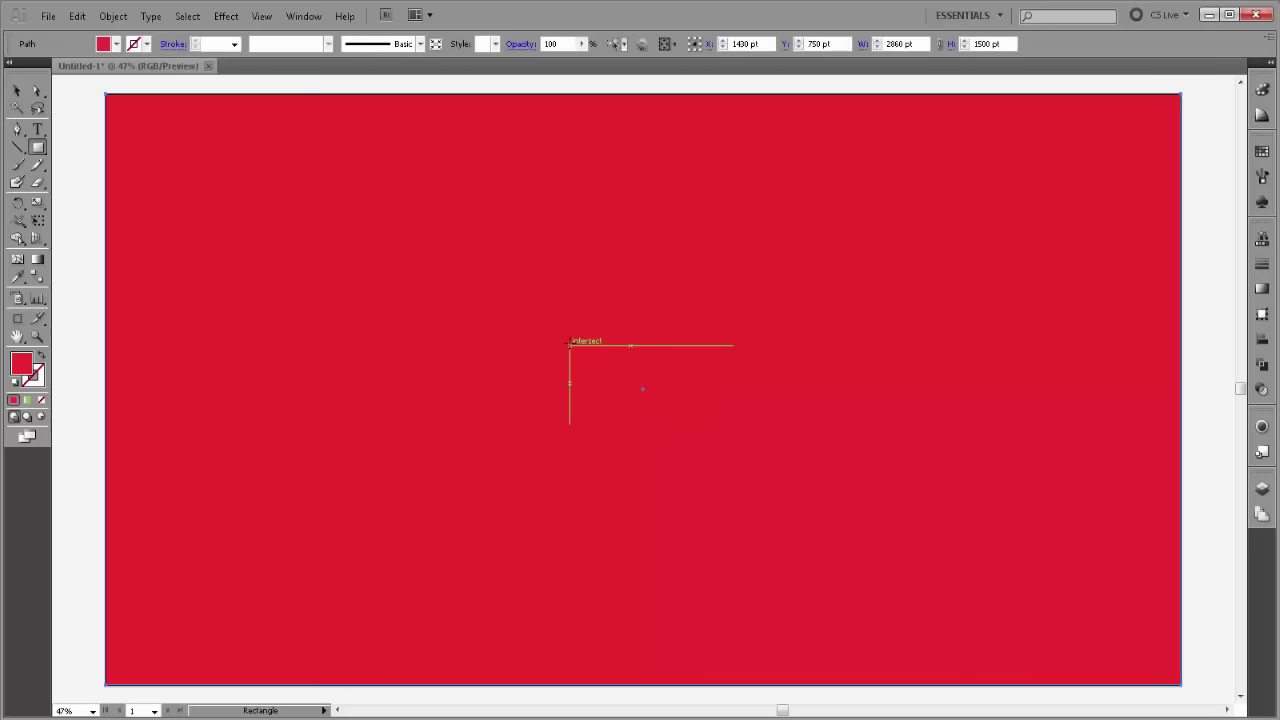
{"action": "right_click", "coordinate": [494, 311]}
{"action": "mouse_move", "coordinate": [540, 552]}
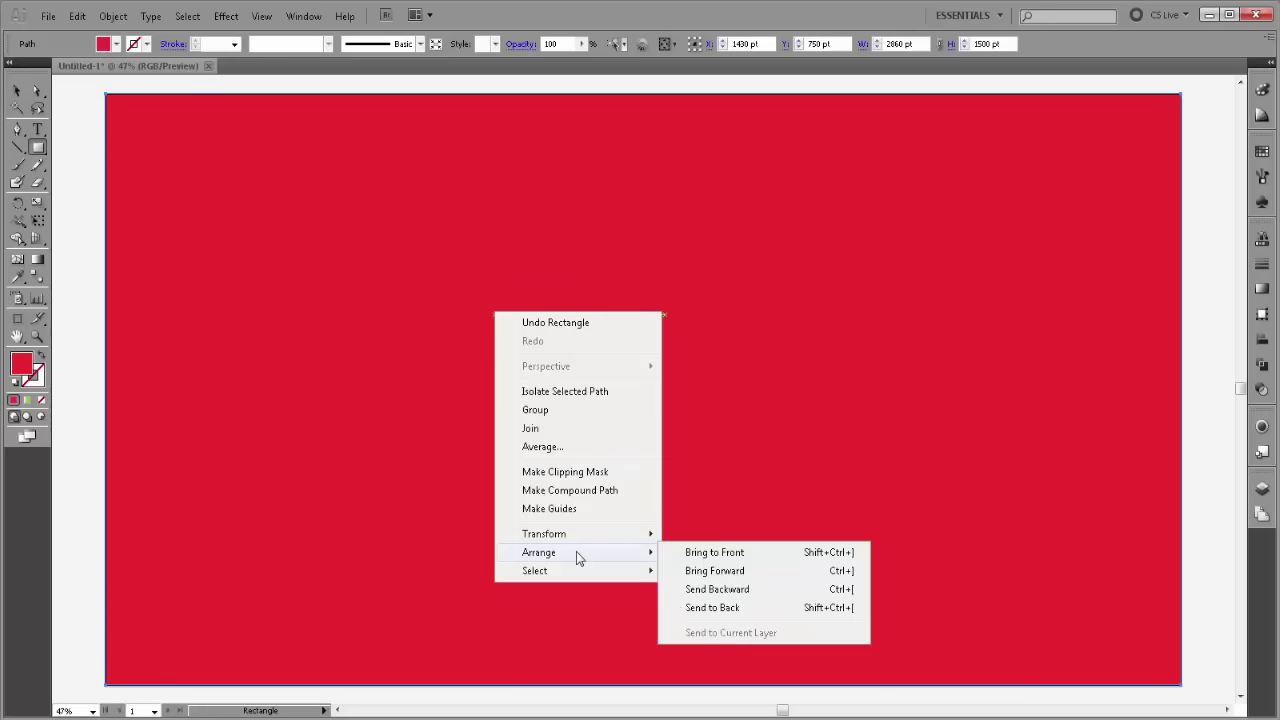
{"action": "left_click", "coordinate": [712, 607]}
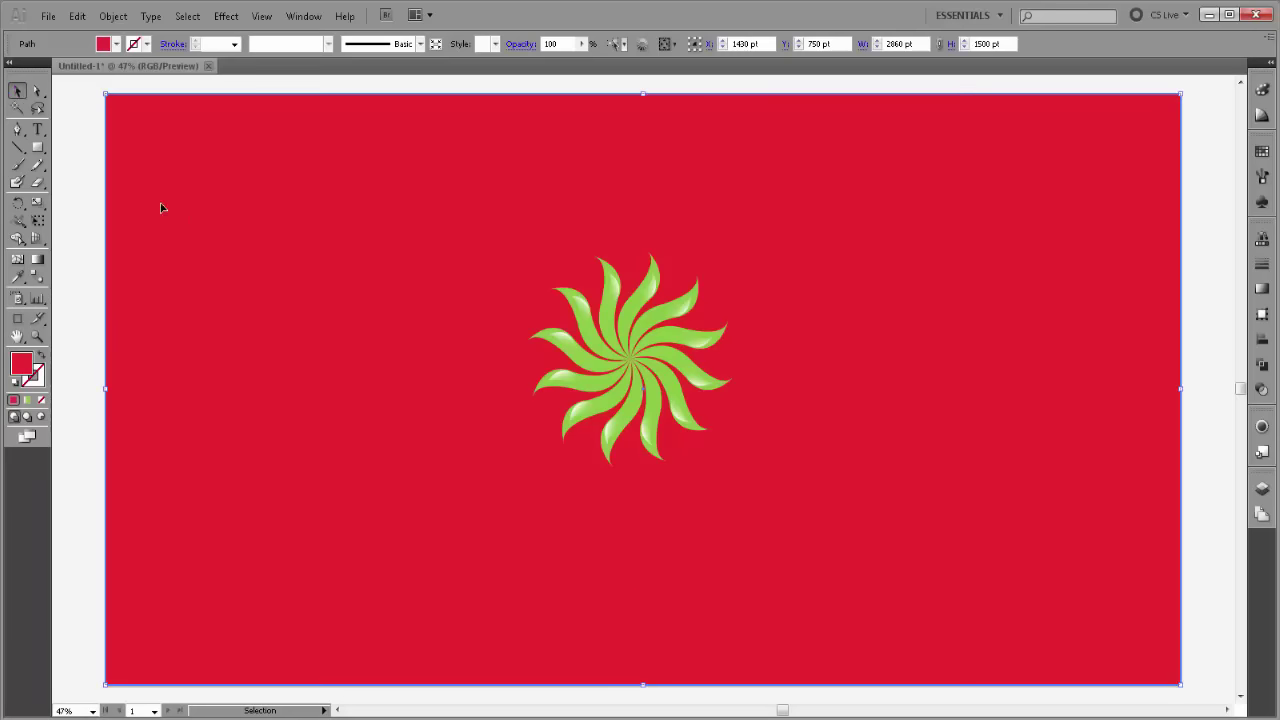
Step: Drag the pinwheel group to the artboard centre at X 1430 pt, Y 720.198 pt
{"action": "left_click", "coordinate": [58, 186]}
{"action": "left_click_drag", "start_coordinate": [635, 367], "coordinate": [648, 389]}
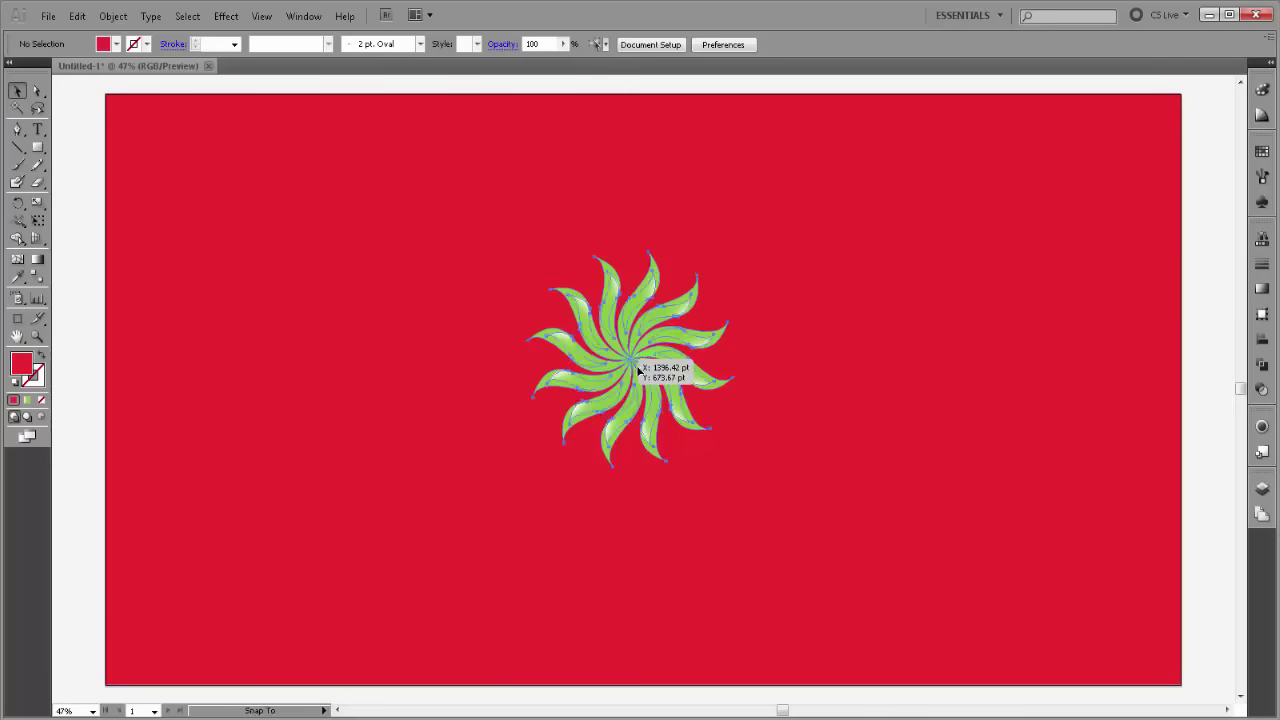
{"action": "left_click", "coordinate": [89, 112]}
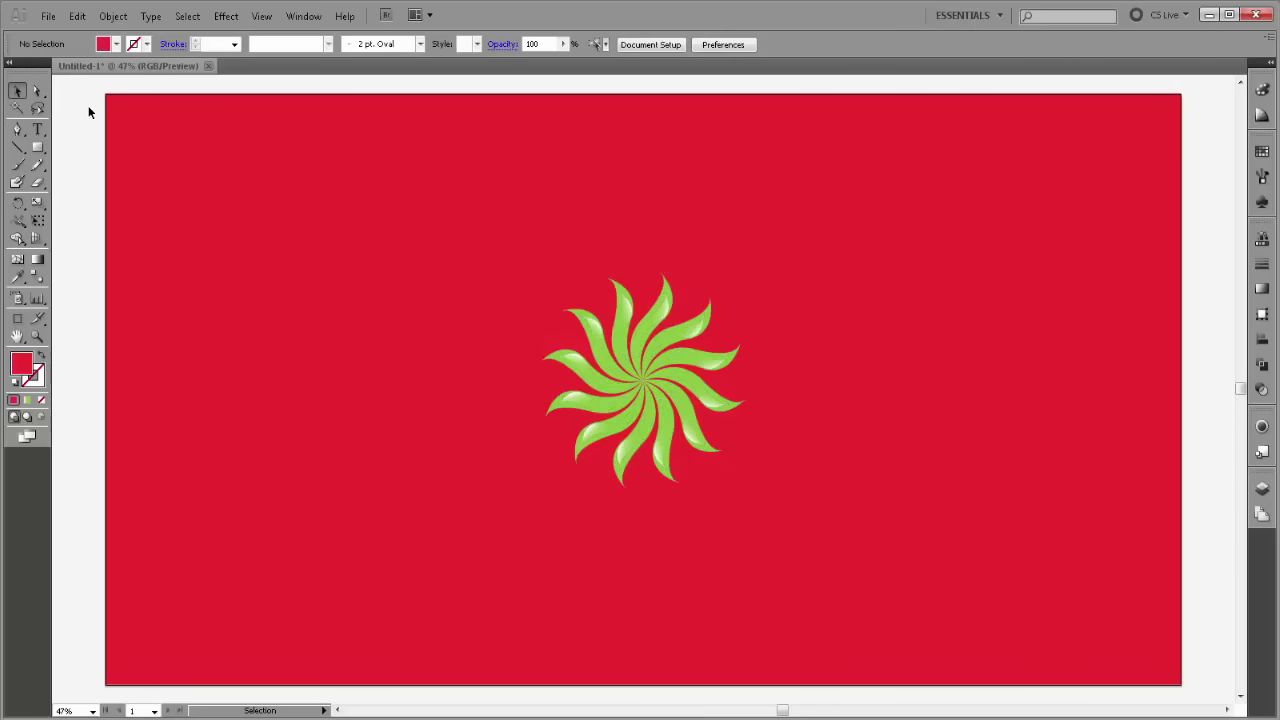